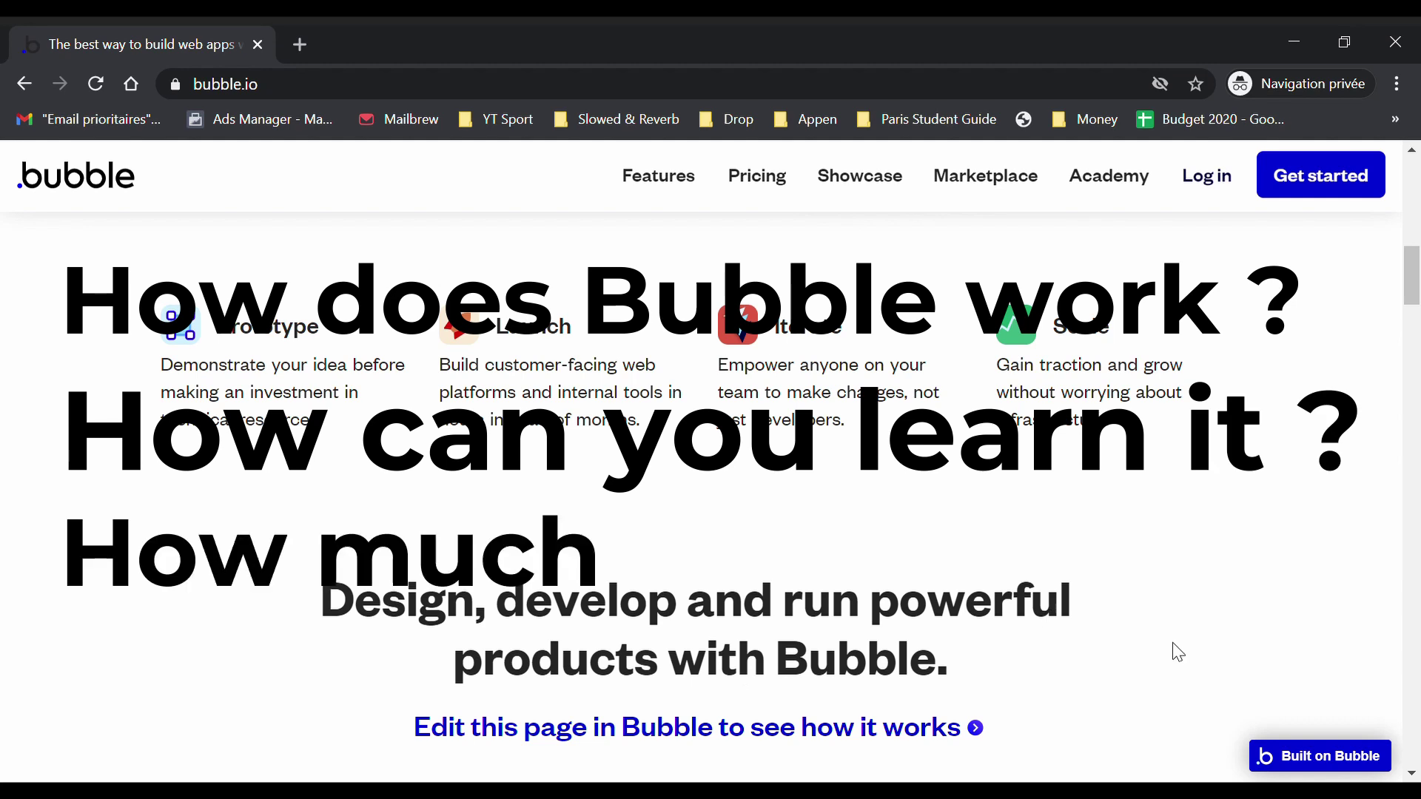
pyautogui.scroll(2, 743, 694)
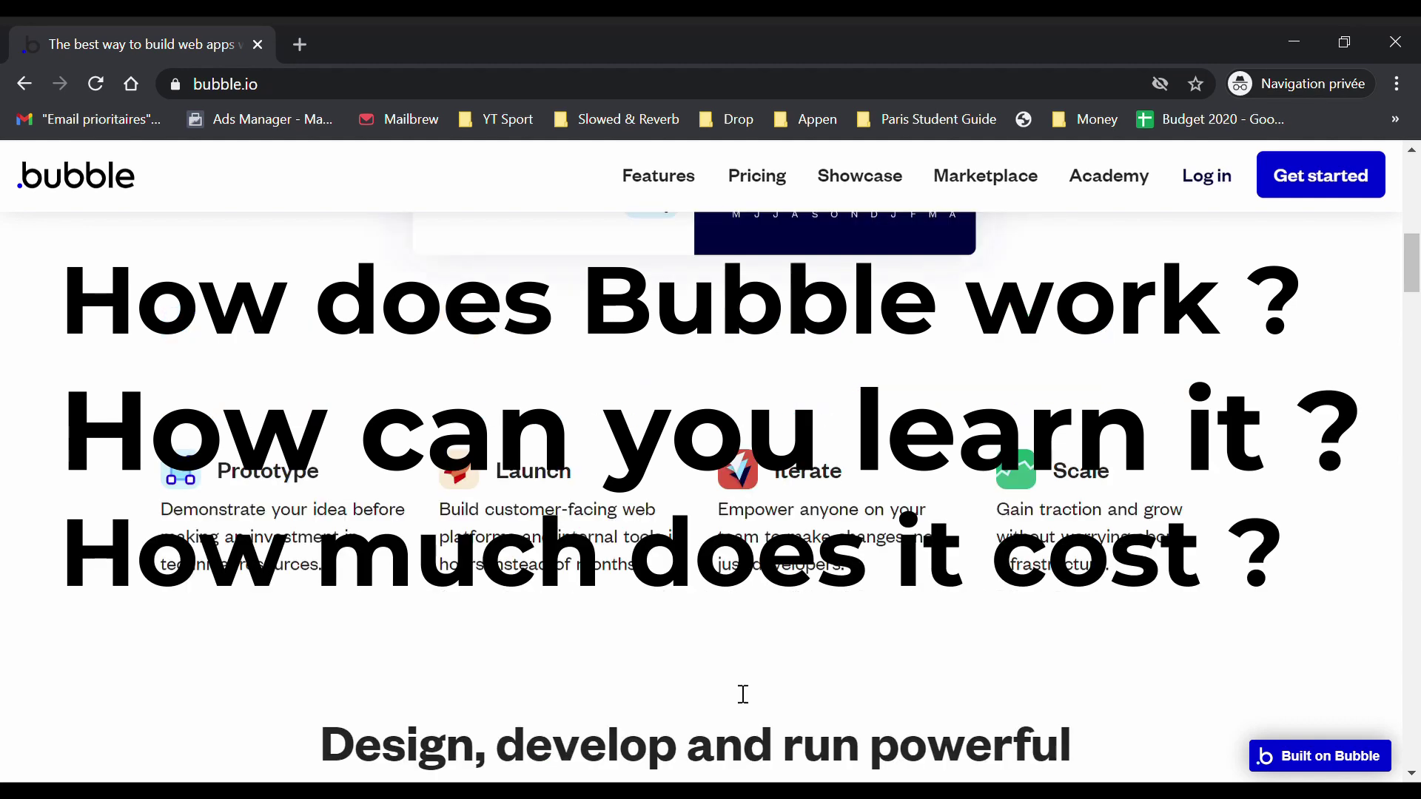
pyautogui.scroll(-2, 743, 694)
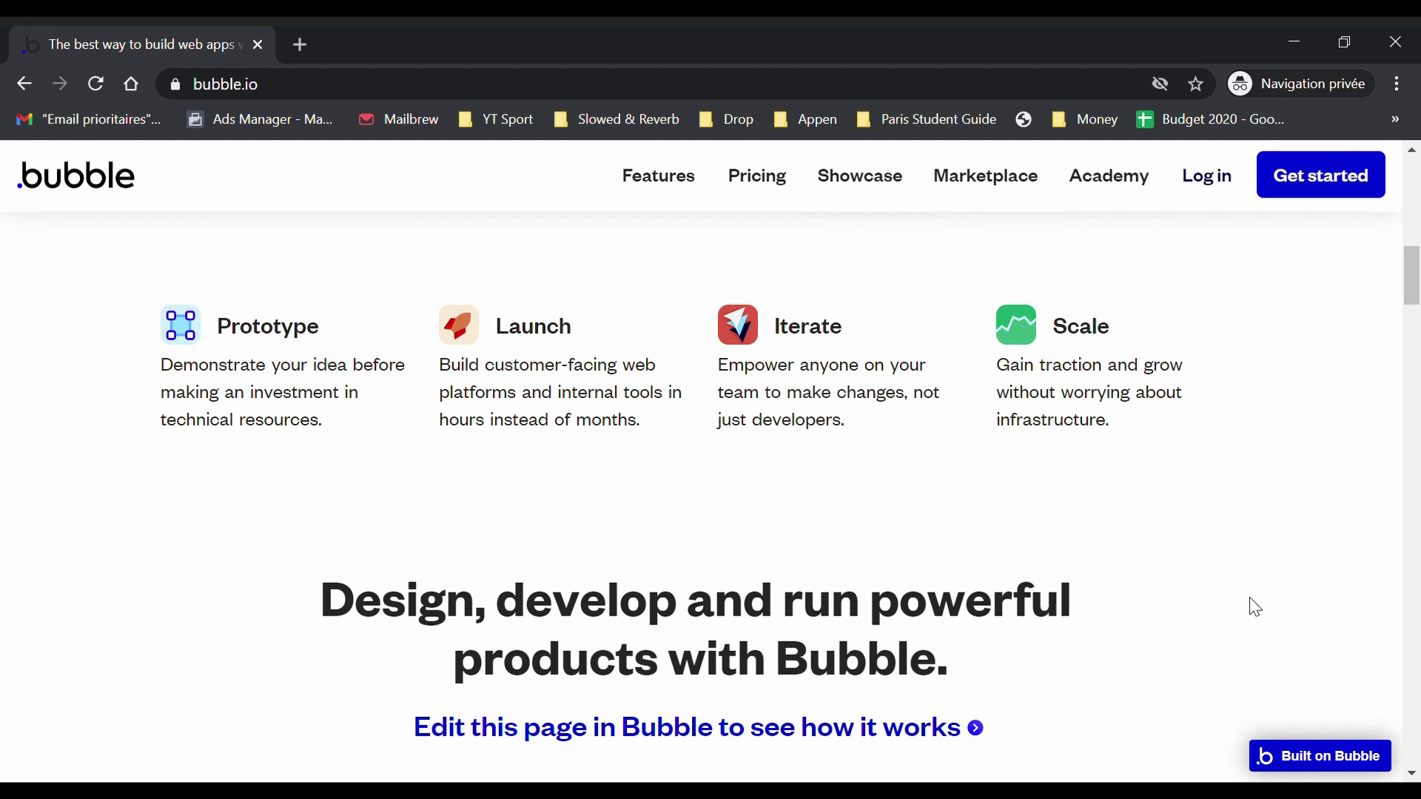
pyautogui.scroll(2, 743, 694)
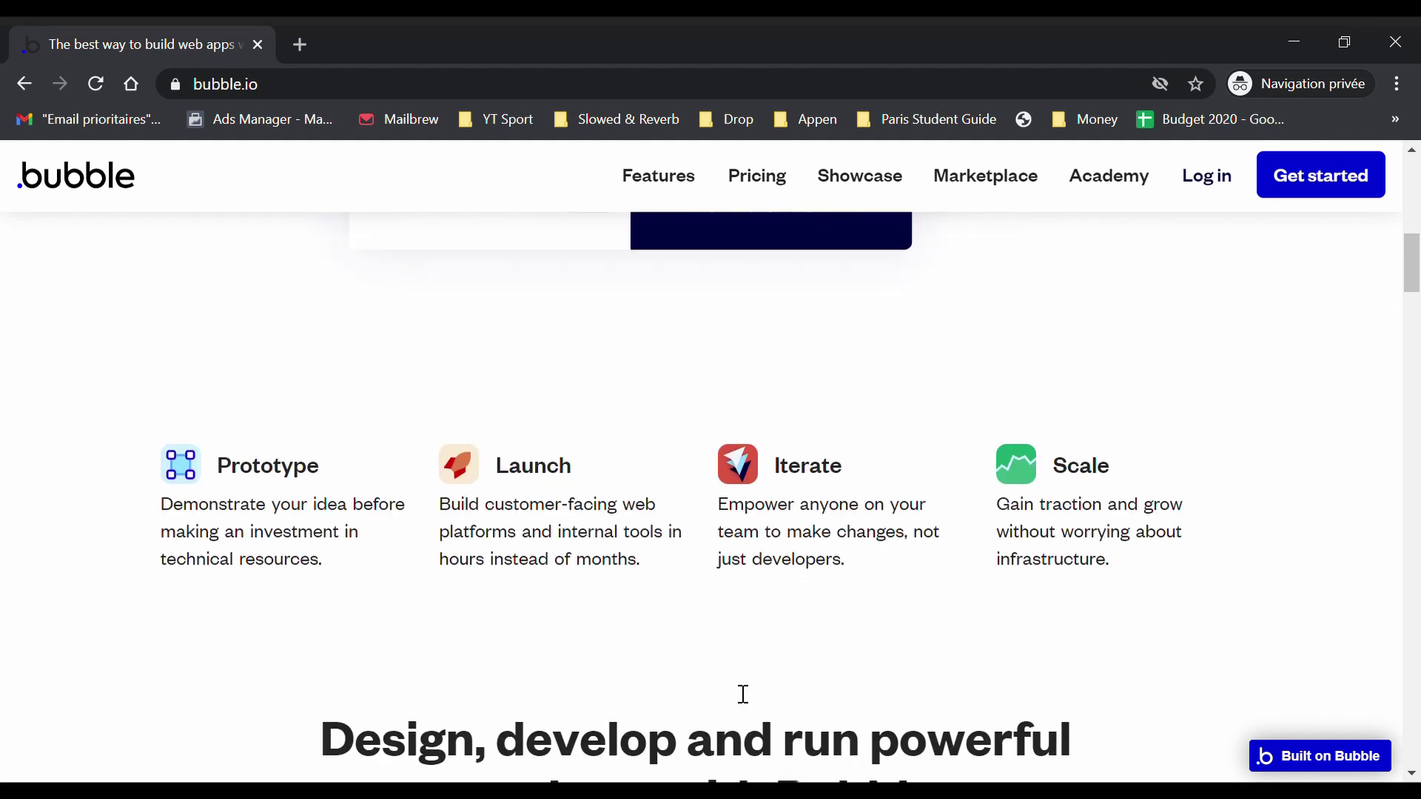
pyautogui.scroll(-1, 743, 694)
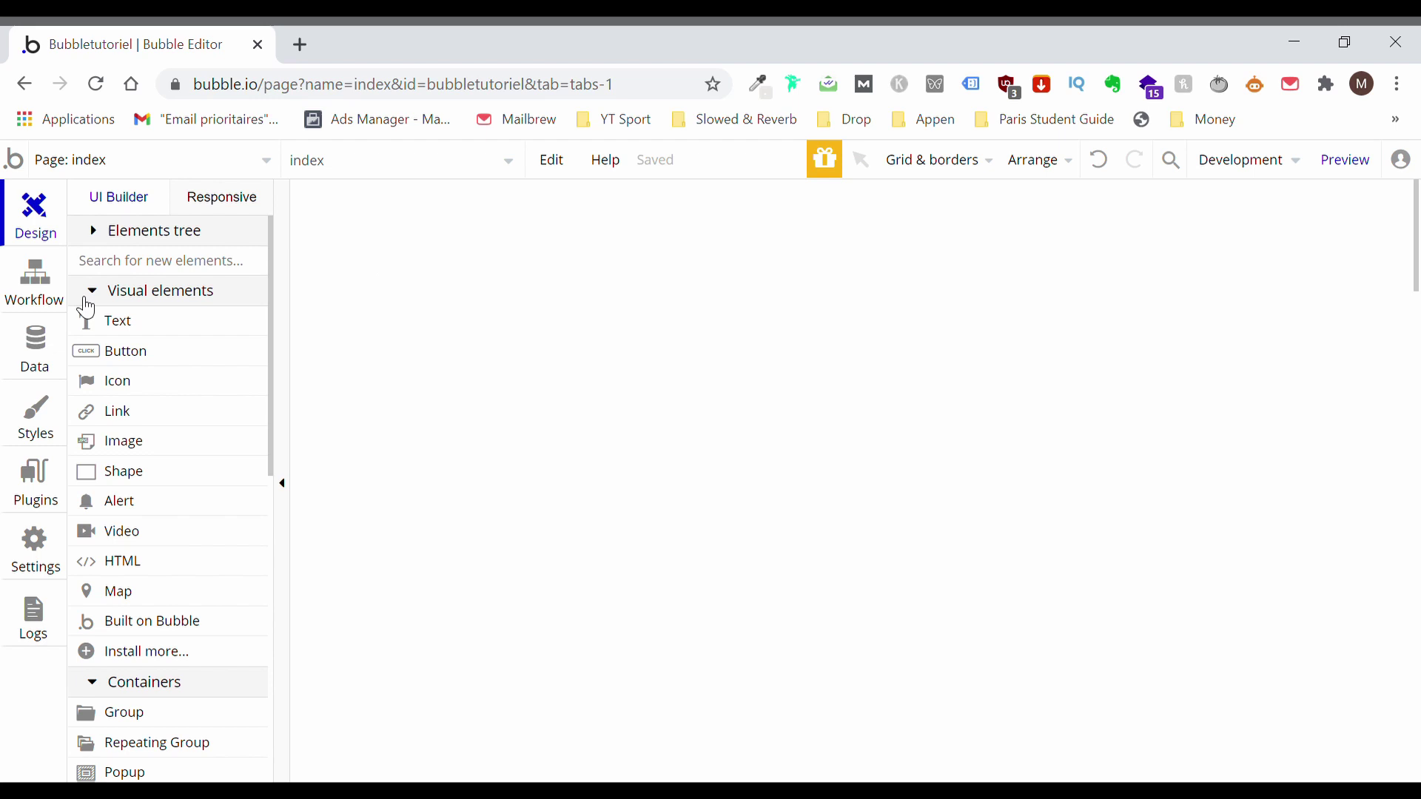
# Create a custom data type named "colors" in the app's database
pyautogui.click(50, 344)
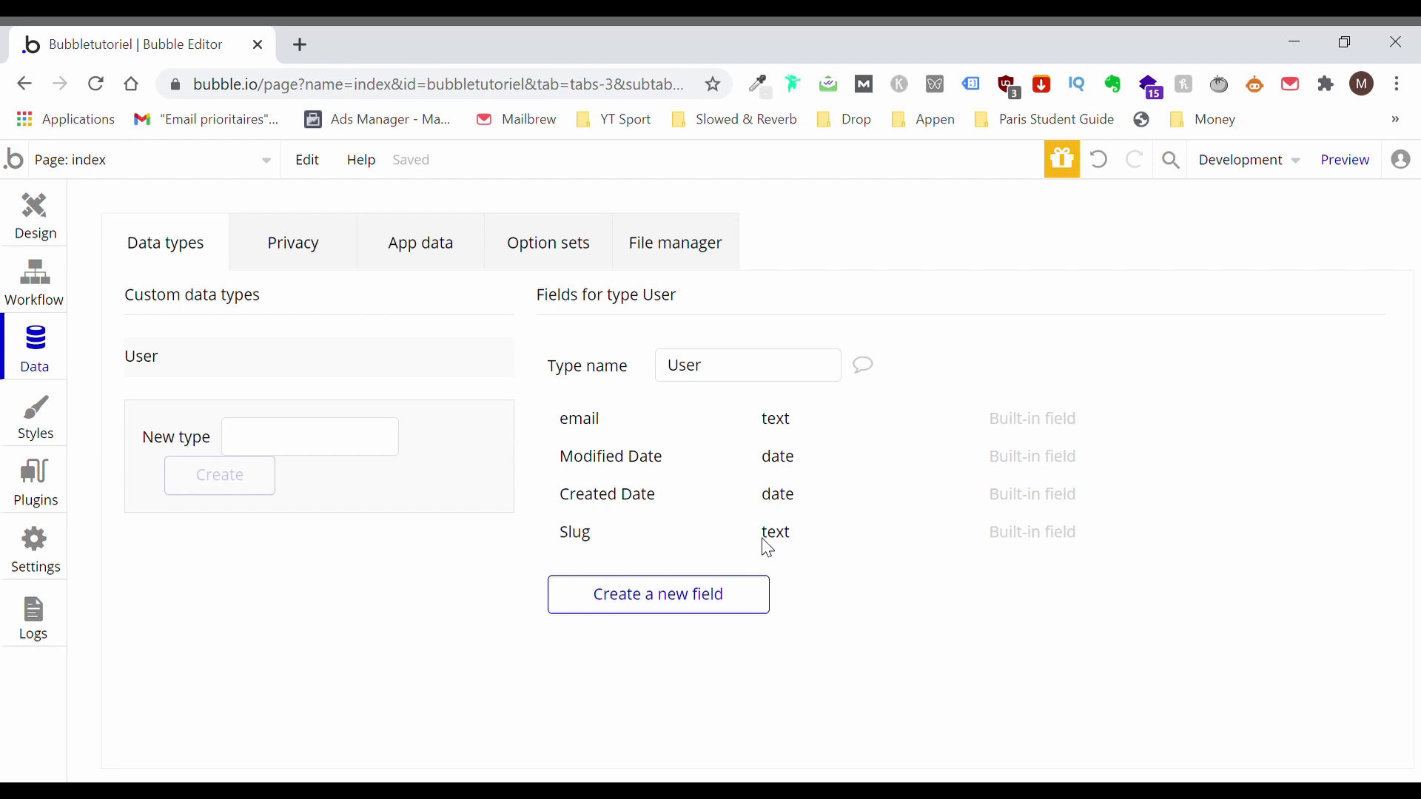
pyautogui.click(330, 453)
pyautogui.write('clolors')
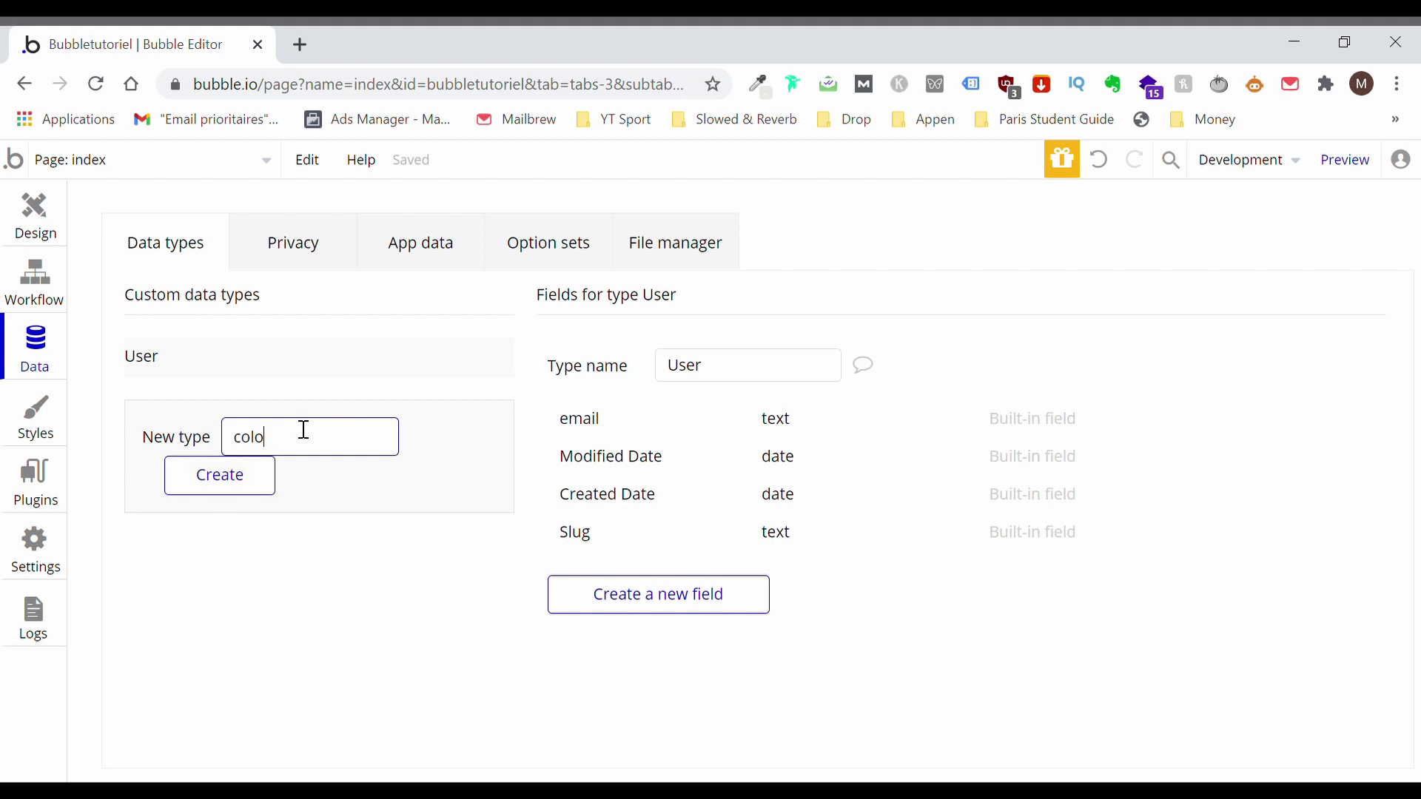
pyautogui.click(248, 486)
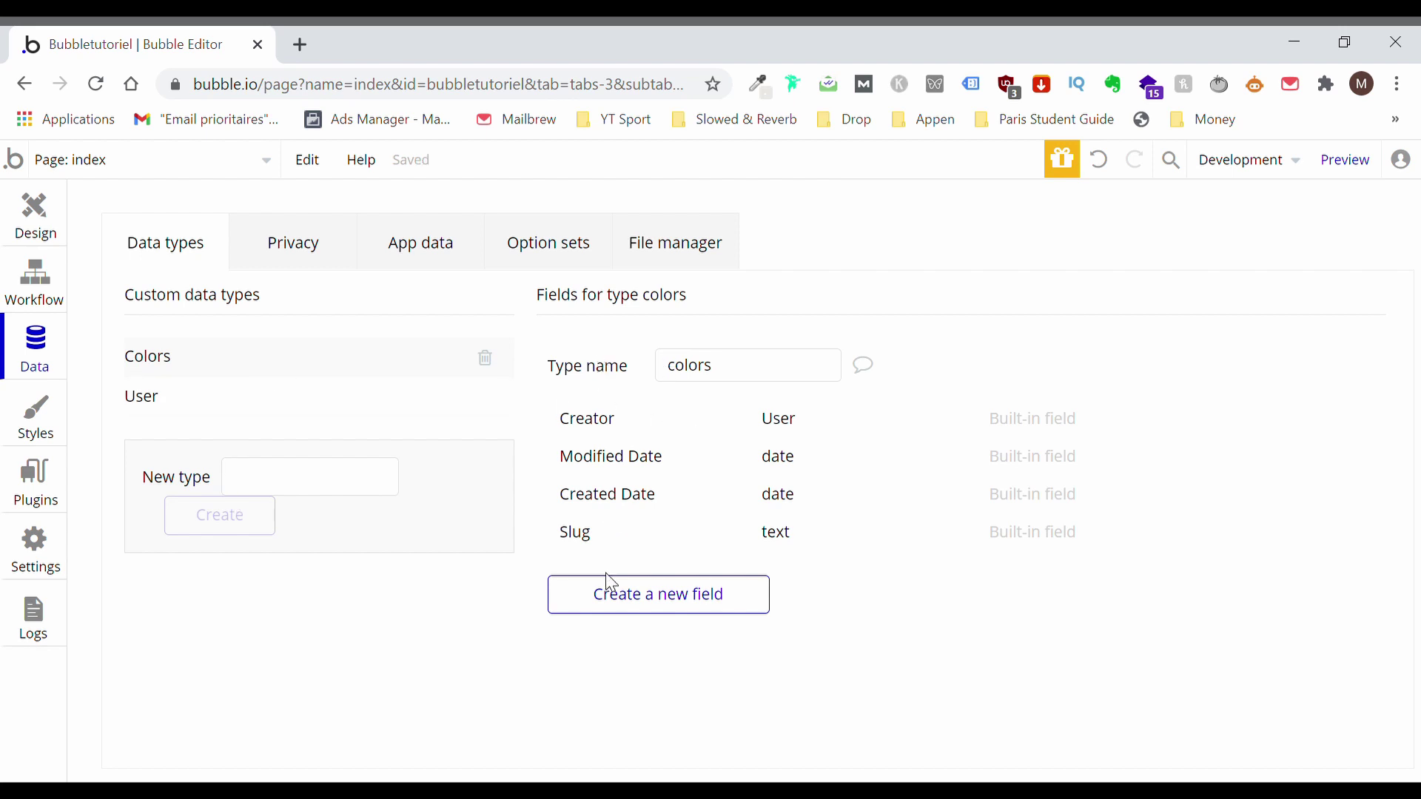
# Add a field called "name" of type text to the colors data type
pyautogui.click(621, 595)
pyautogui.write('name')
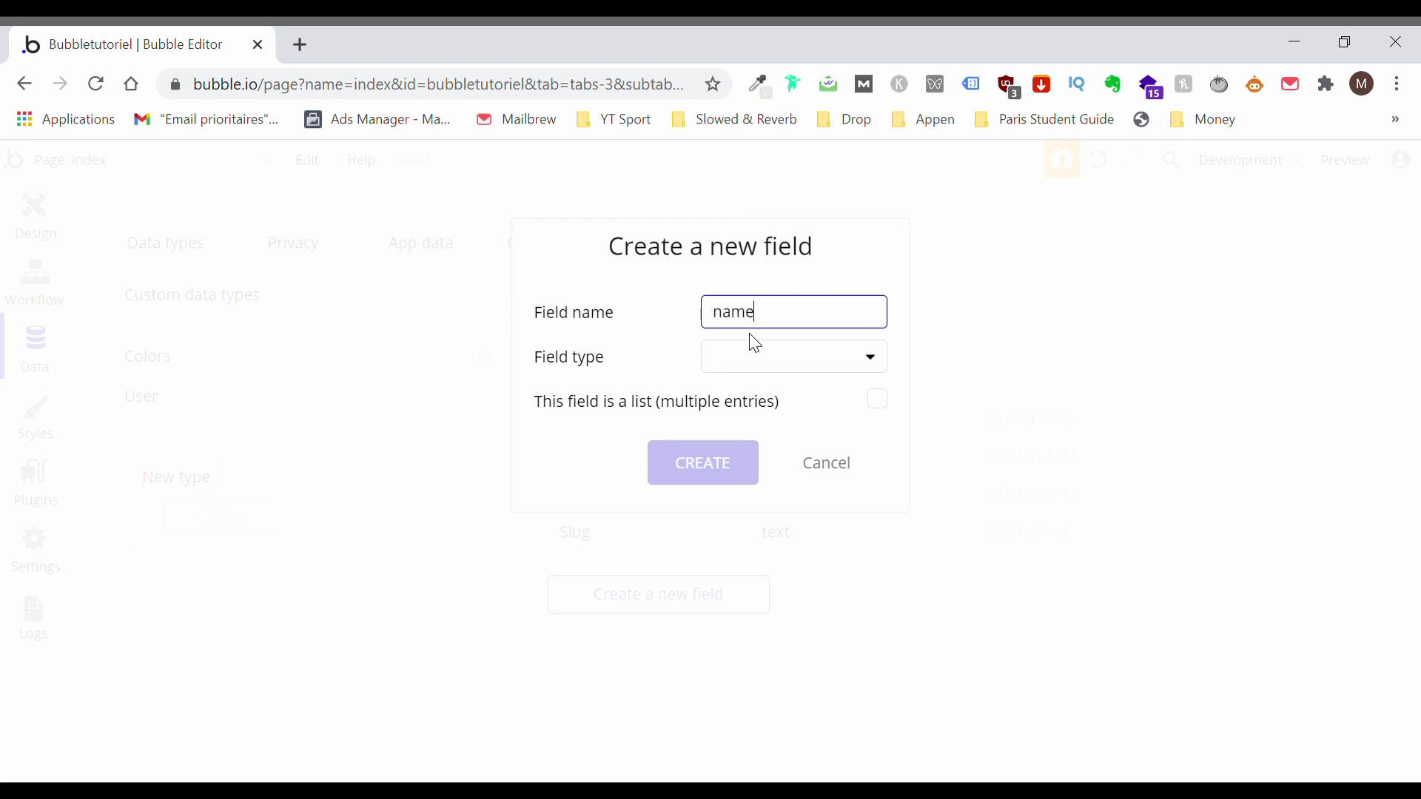
pyautogui.click(756, 349)
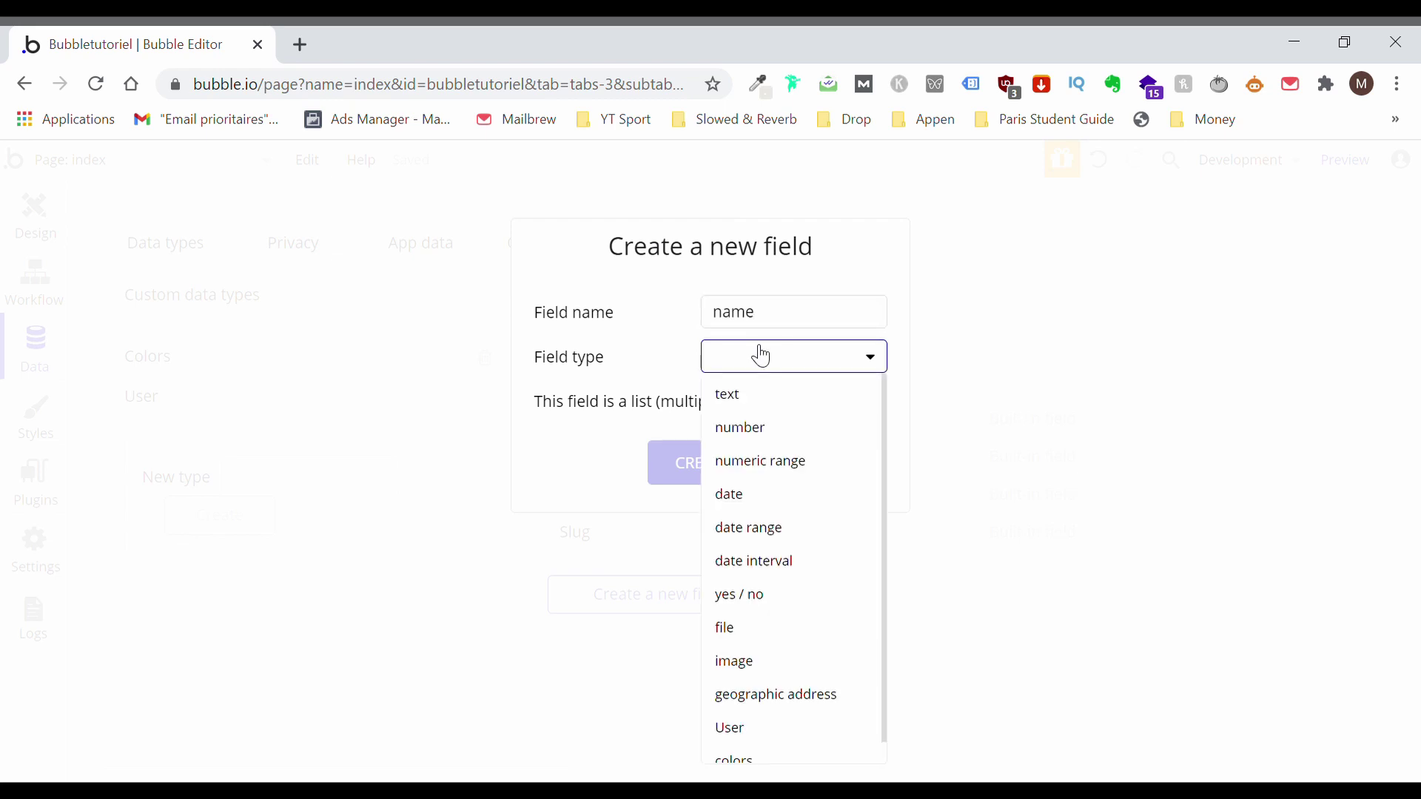
pyautogui.click(756, 403)
pyautogui.click(745, 463)
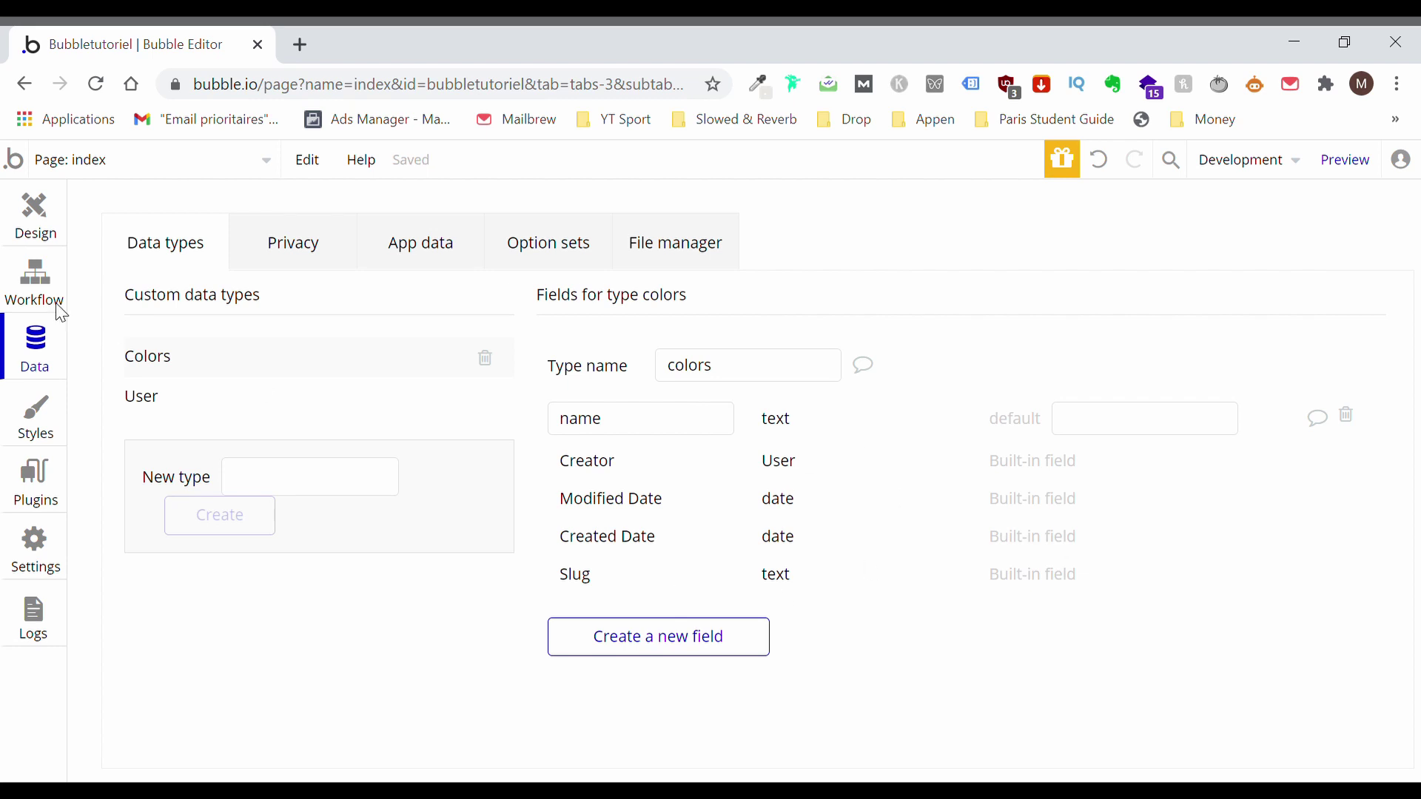
# Place a text input element on the blank index page in the design view
pyautogui.click(36, 216)
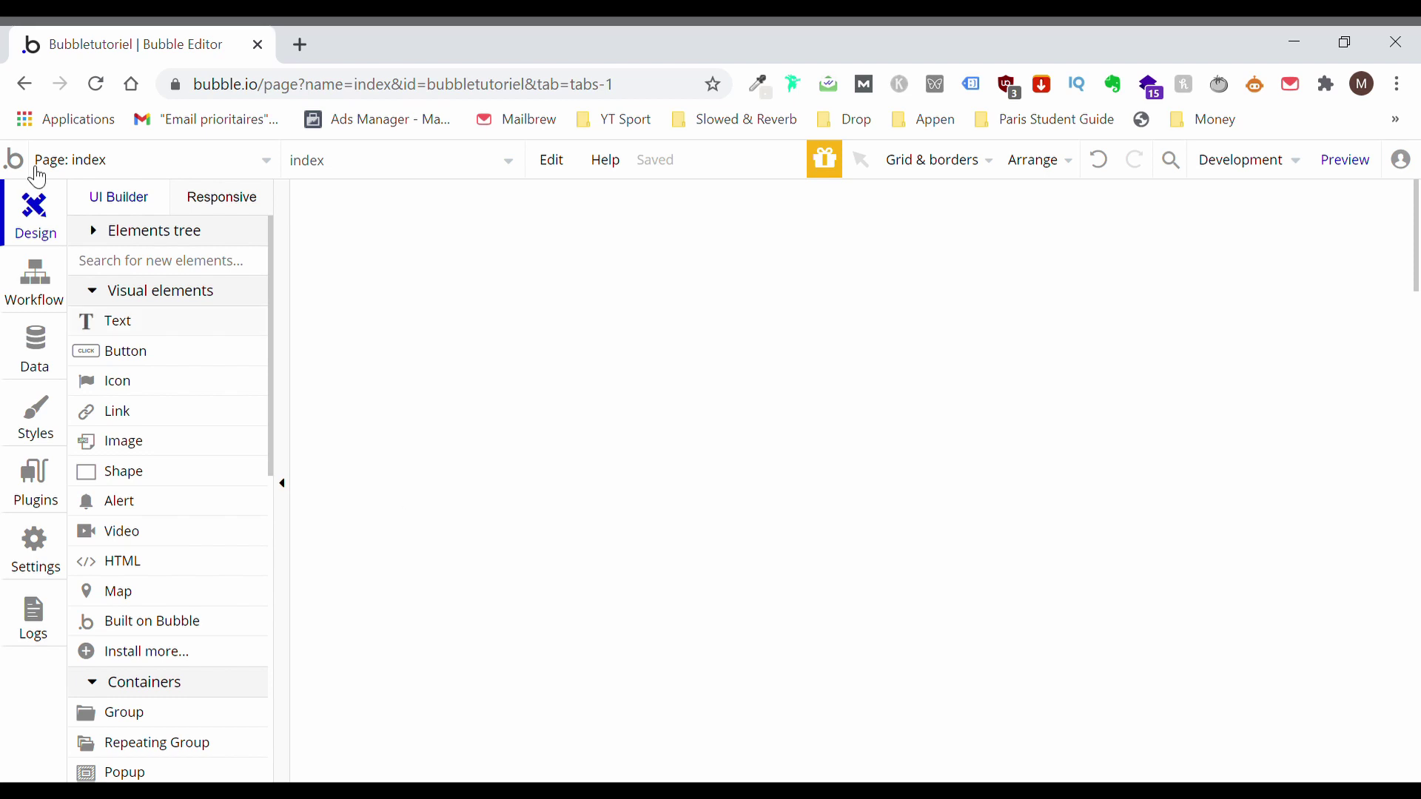
pyautogui.scroll(-4, 141, 463)
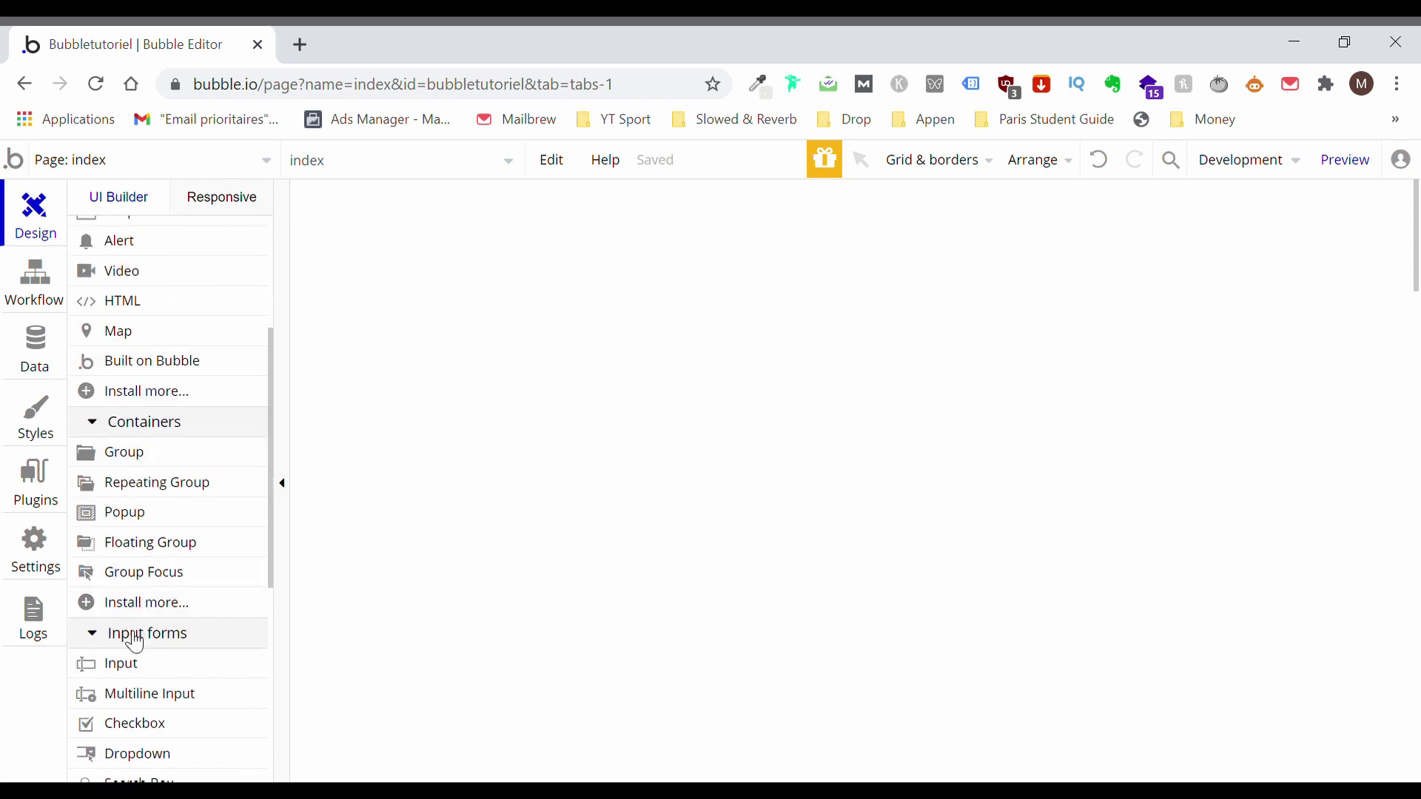
pyautogui.click(120, 665)
pyautogui.moveTo(483, 437)
pyautogui.mouseDown()
pyautogui.moveTo(844, 507)
pyautogui.moveTo(842, 489)
pyautogui.mouseUp()
# Draw a button about 171 by 52 px just below the input element
pyautogui.scroll(3, 191, 374)
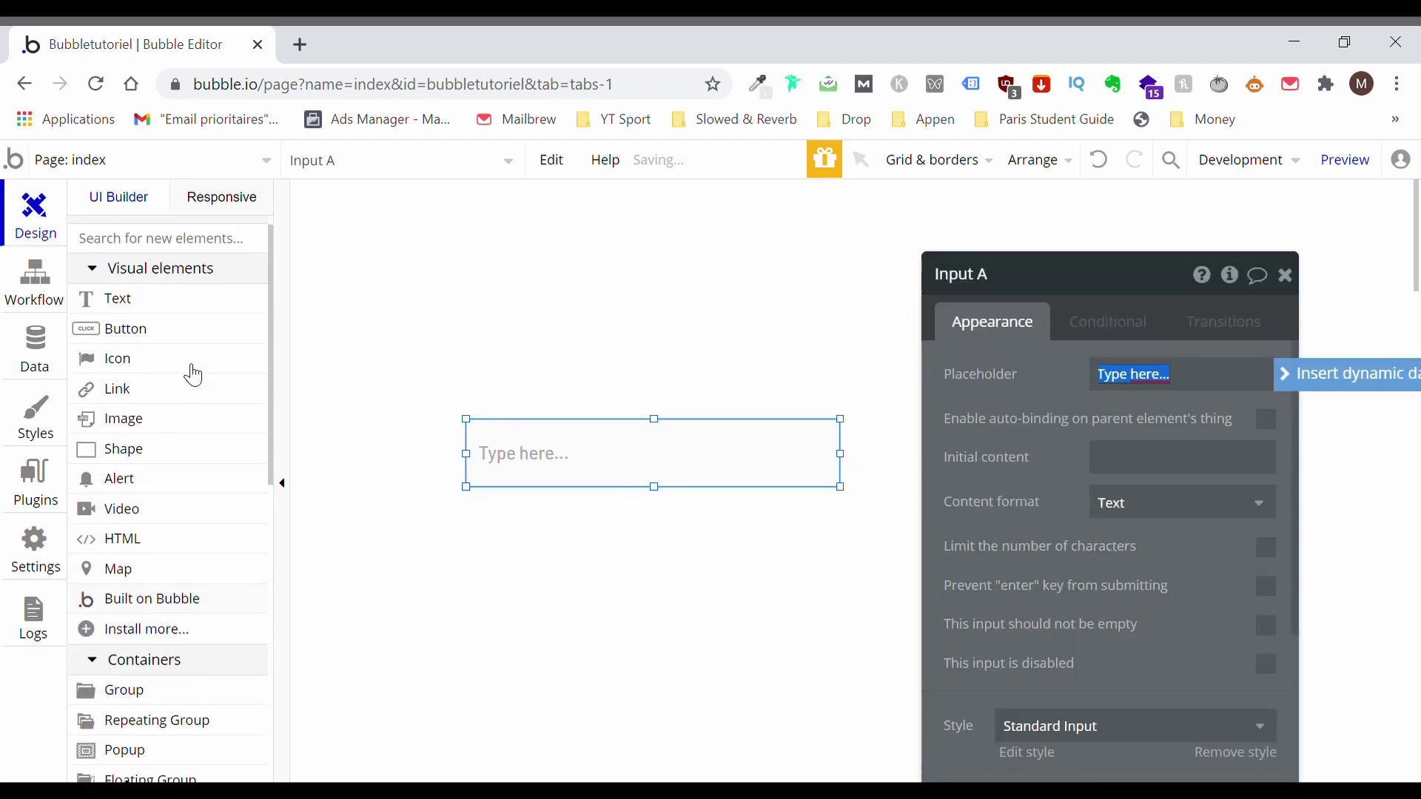
pyautogui.click(150, 339)
pyautogui.moveTo(531, 518)
pyautogui.mouseDown()
pyautogui.moveTo(615, 559)
pyautogui.moveTo(844, 609)
pyautogui.moveTo(733, 586)
pyautogui.mouseUp()
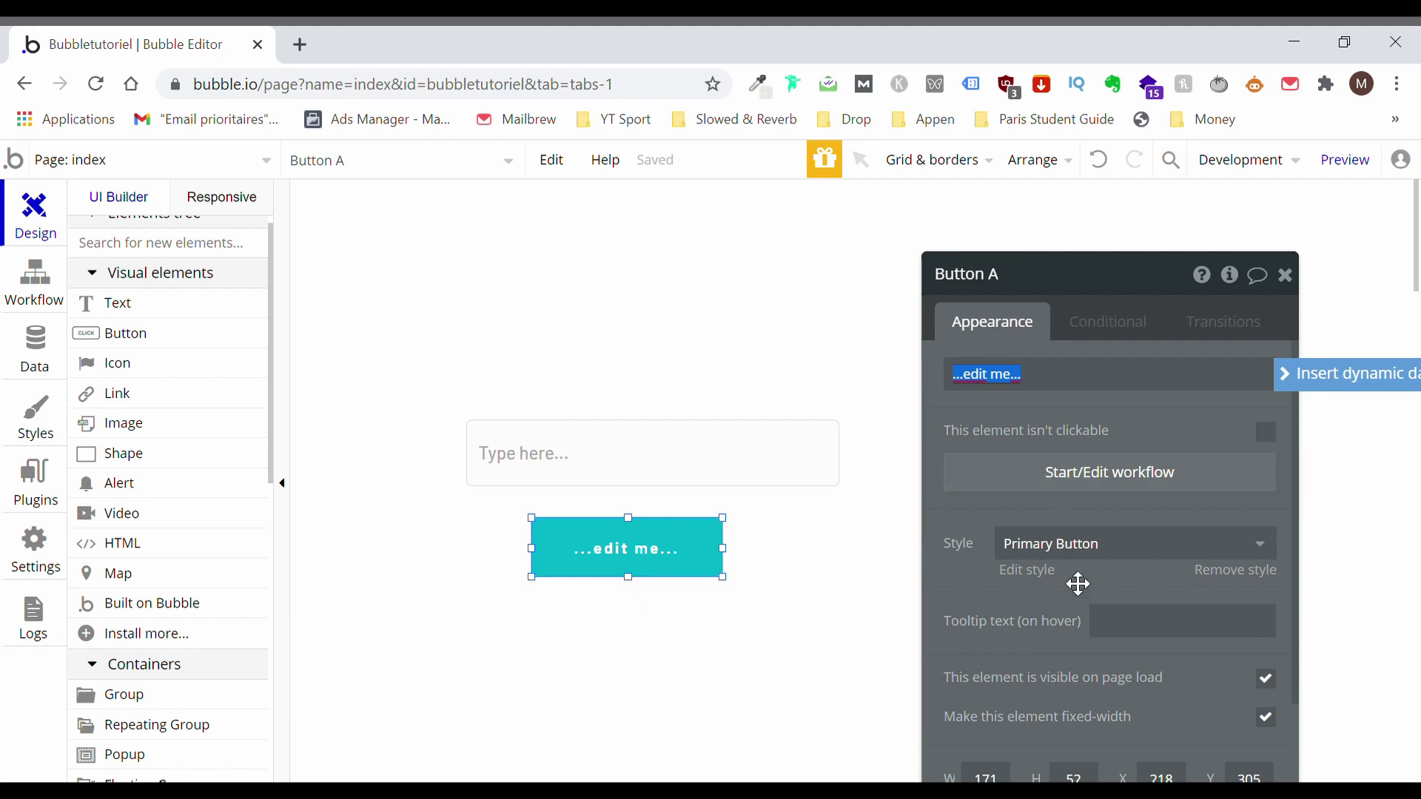
# Remove the Primary Button style from the button and set its flat background color to magenta #C702AD
pyautogui.scroll(-3, 1080, 584)
pyautogui.moveTo(1095, 279); pyautogui.dragTo(1048, 168)
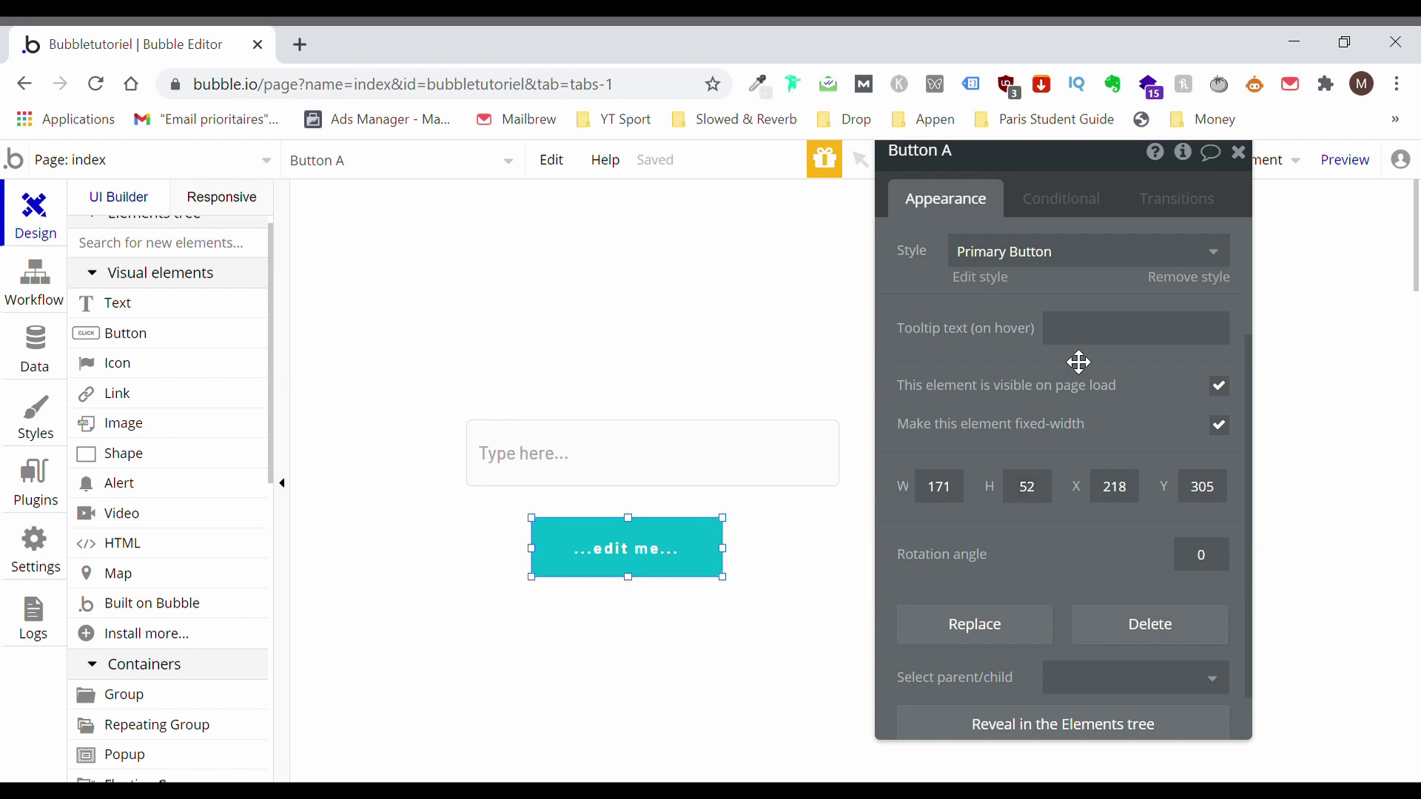
pyautogui.scroll(2, 1079, 362)
pyautogui.click(1184, 416)
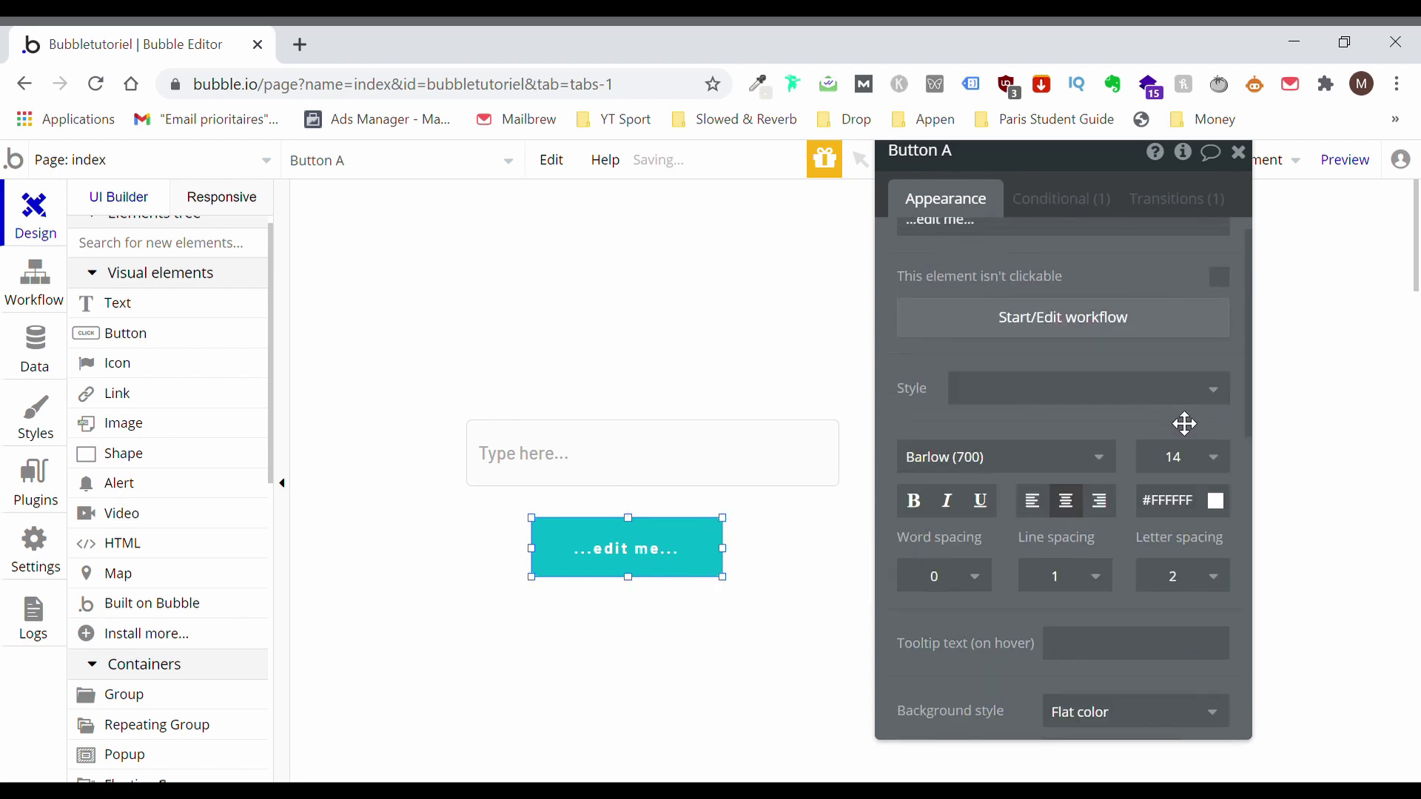
pyautogui.scroll(-3, 1191, 552)
pyautogui.click(1130, 583)
pyautogui.moveTo(1229, 637); pyautogui.dragTo(1229, 624)
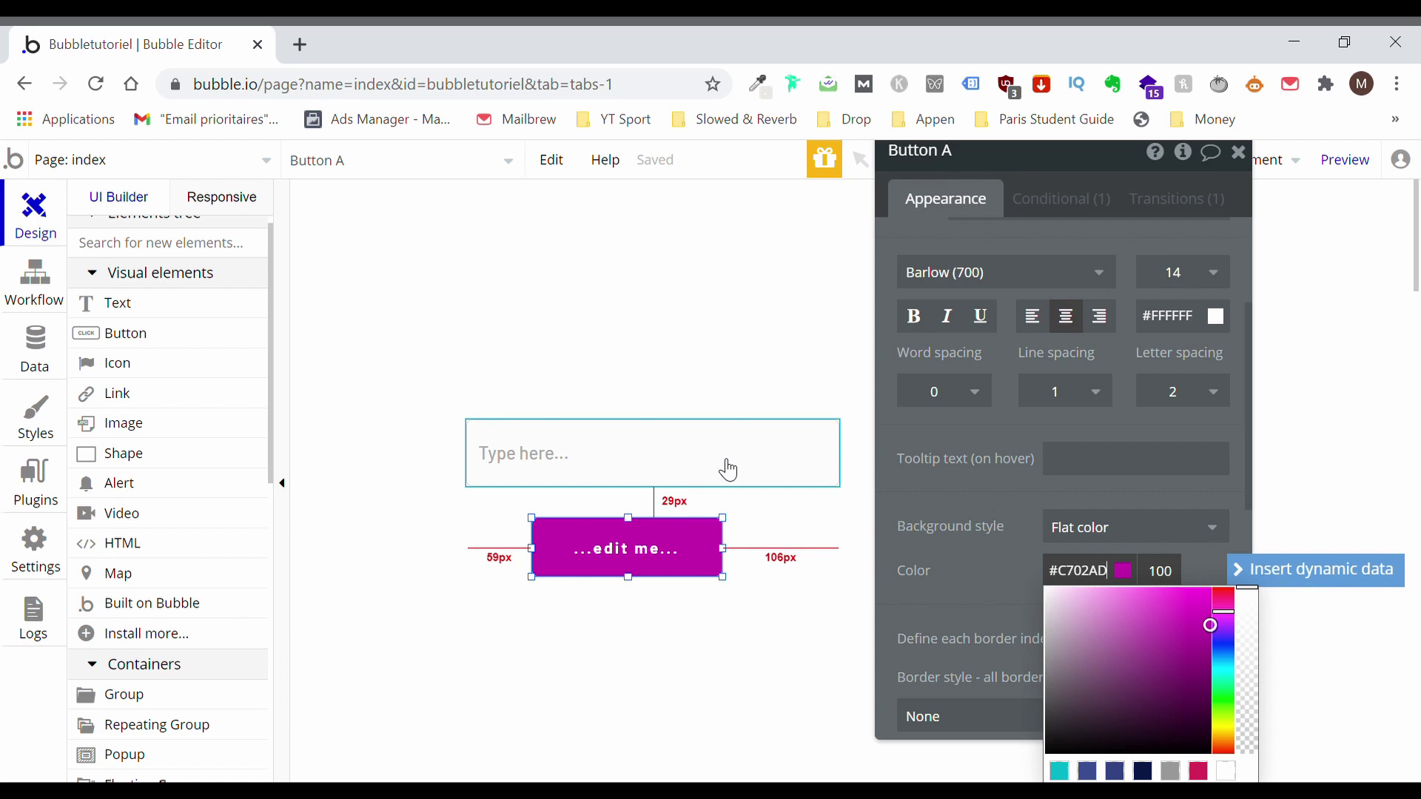
pyautogui.scroll(3, 1036, 310)
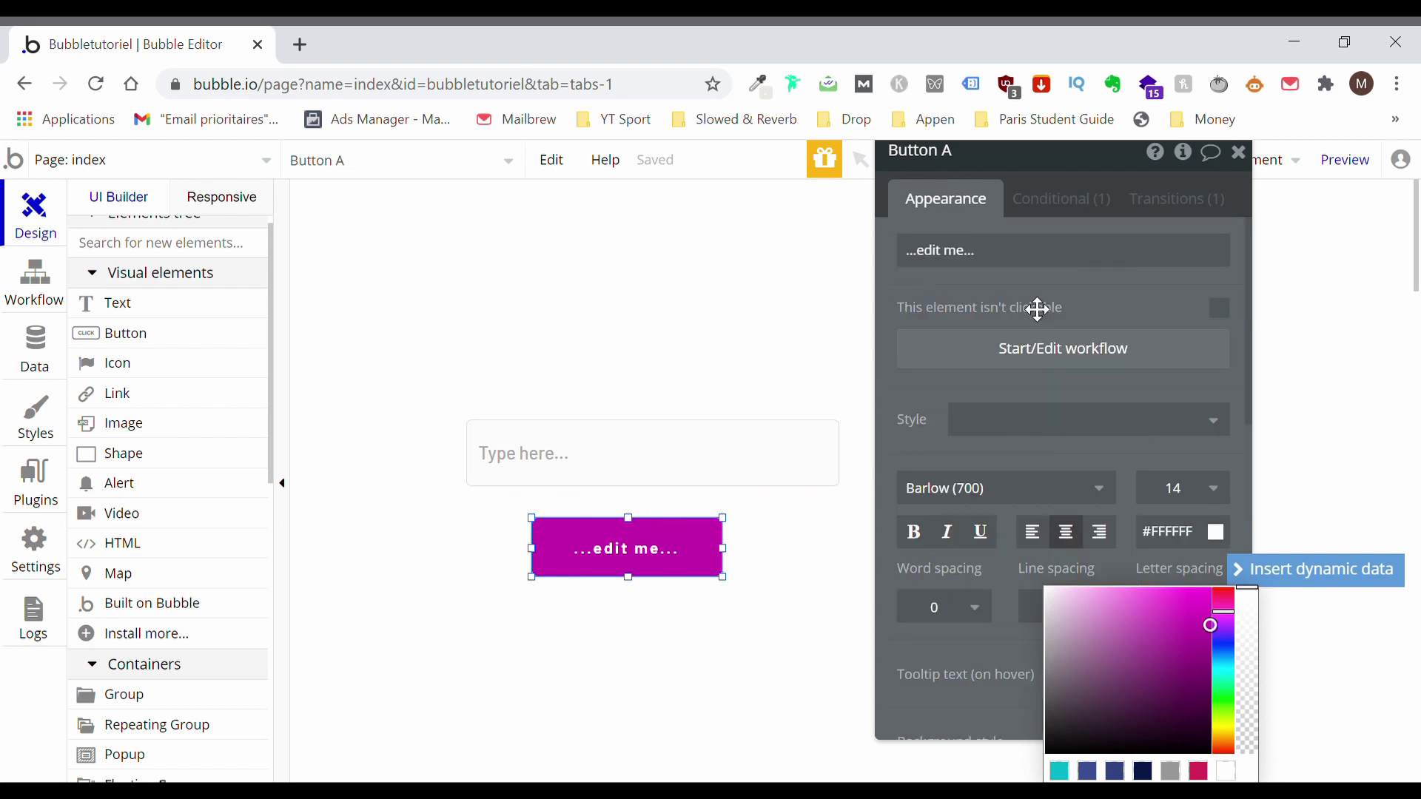
pyautogui.click(998, 266)
pyautogui.tripleClick(995, 265)
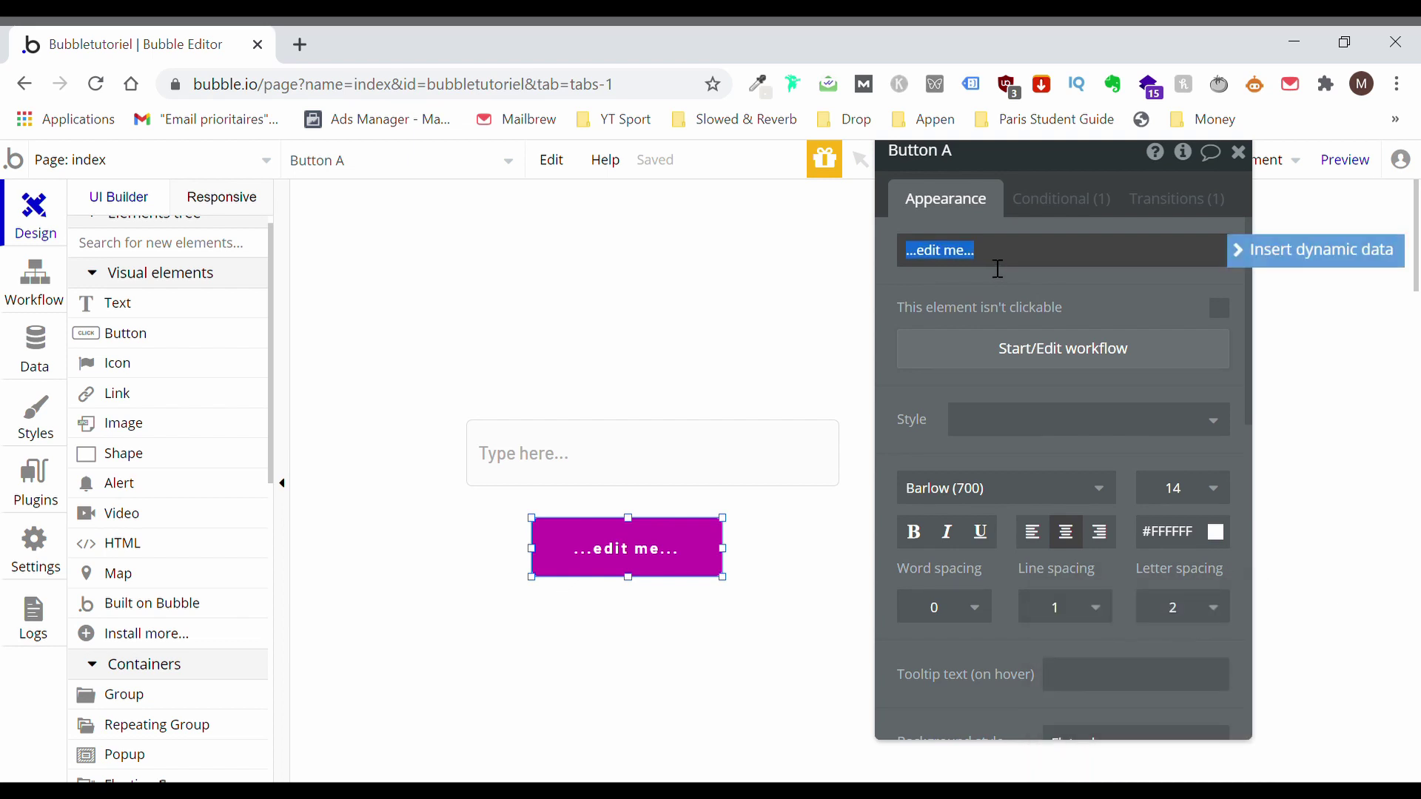
pyautogui.click(689, 419)
# Start a click workflow for the magenta button and add a Create a new thing action with type colors
pyautogui.click(626, 548)
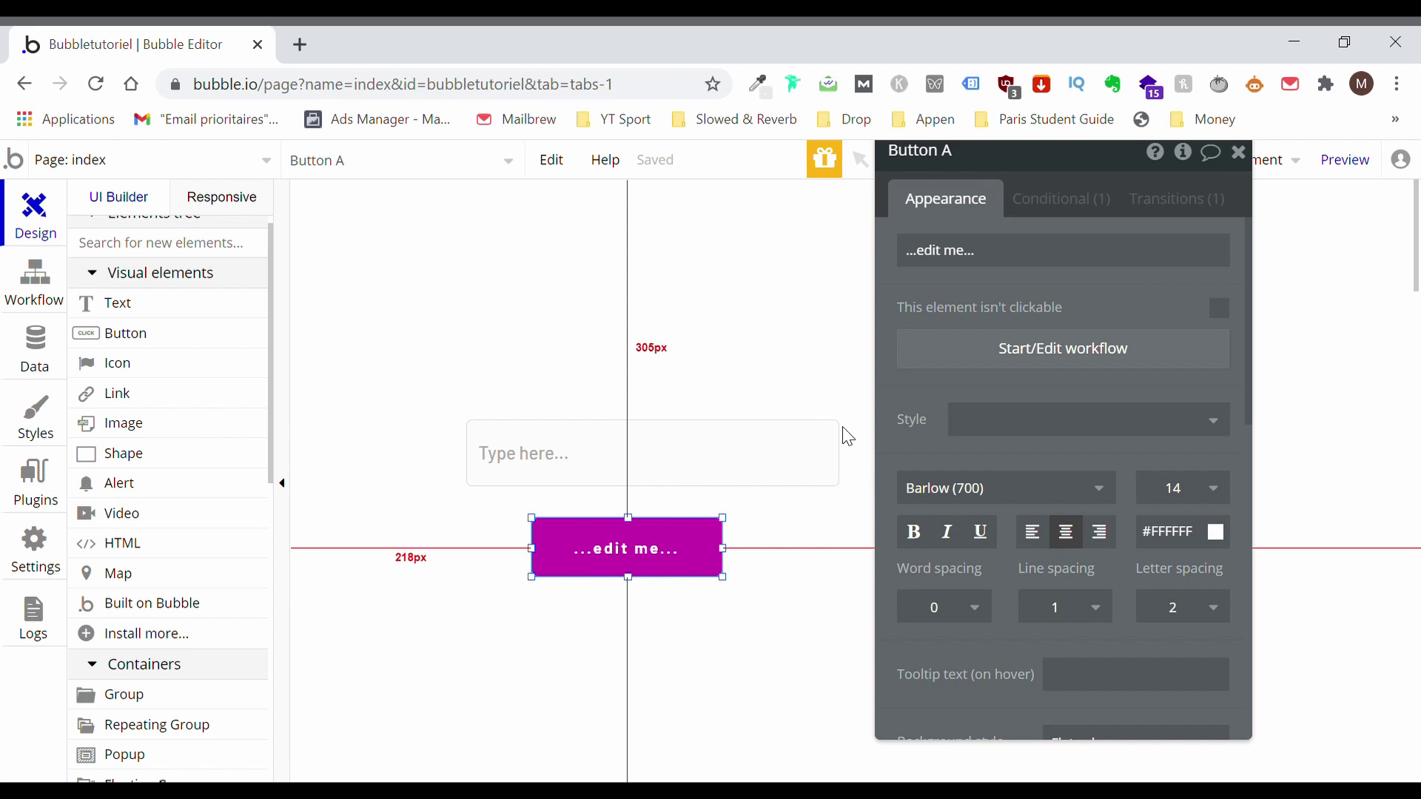
pyautogui.click(1040, 349)
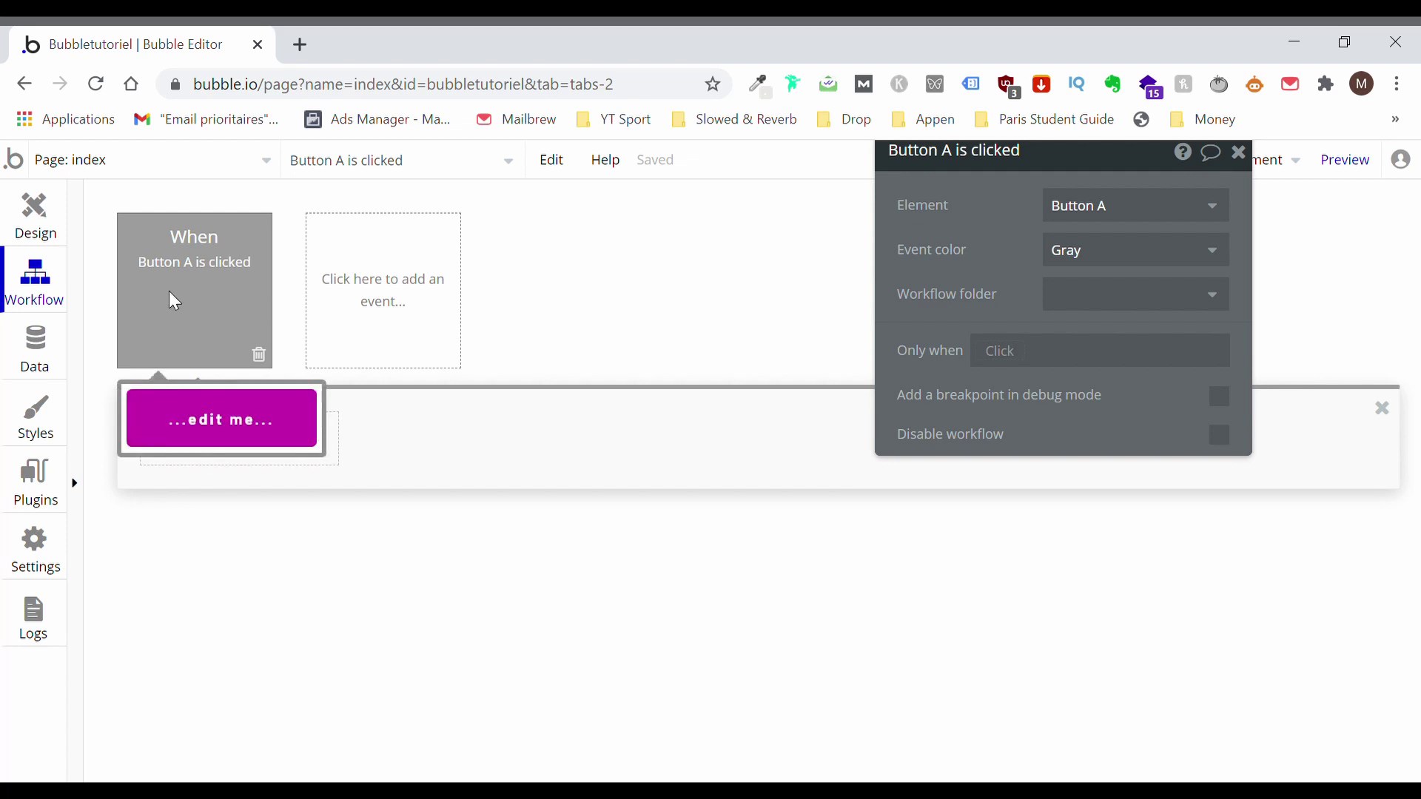
pyautogui.click(219, 437)
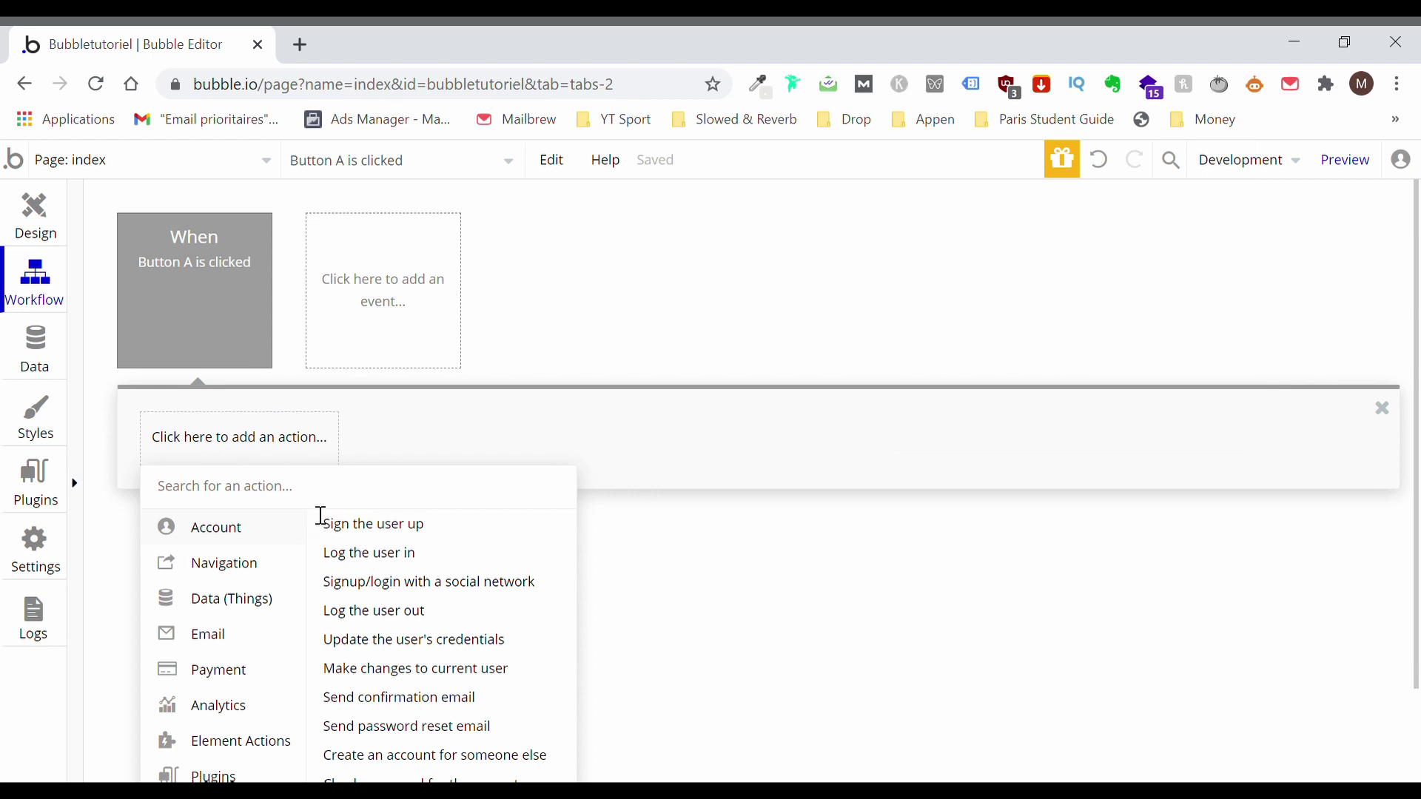
pyautogui.moveTo(263, 604)
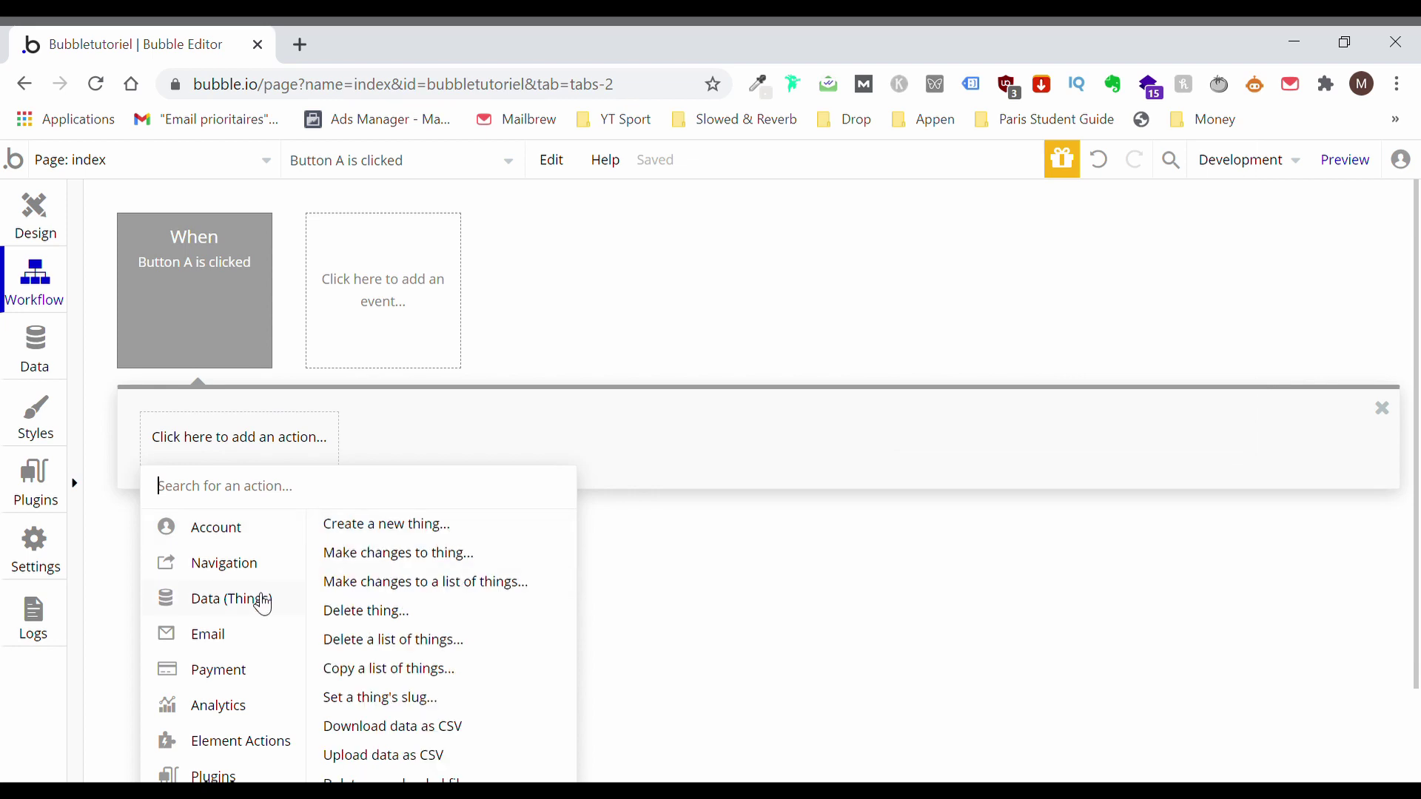
pyautogui.click(390, 527)
pyautogui.click(1118, 211)
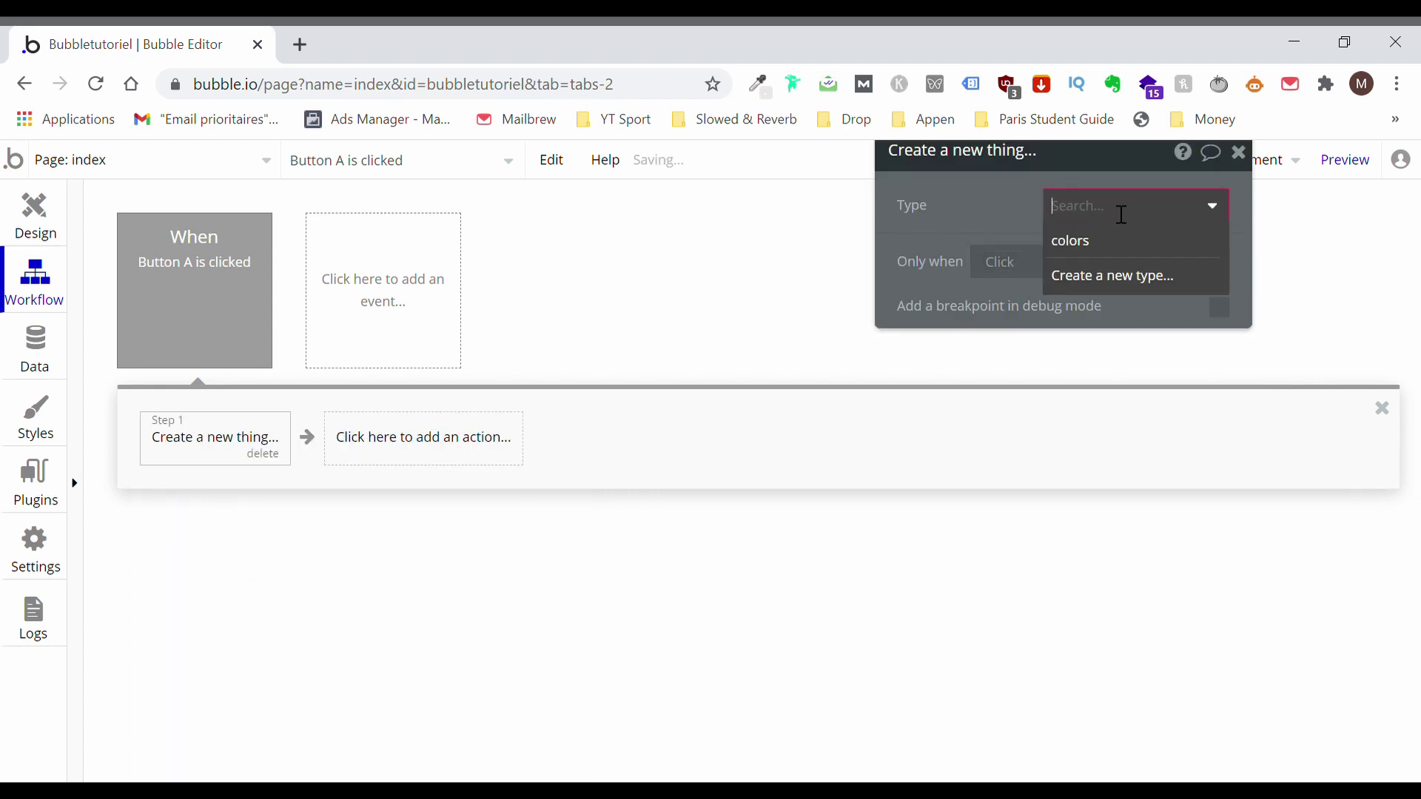
pyautogui.click(1090, 244)
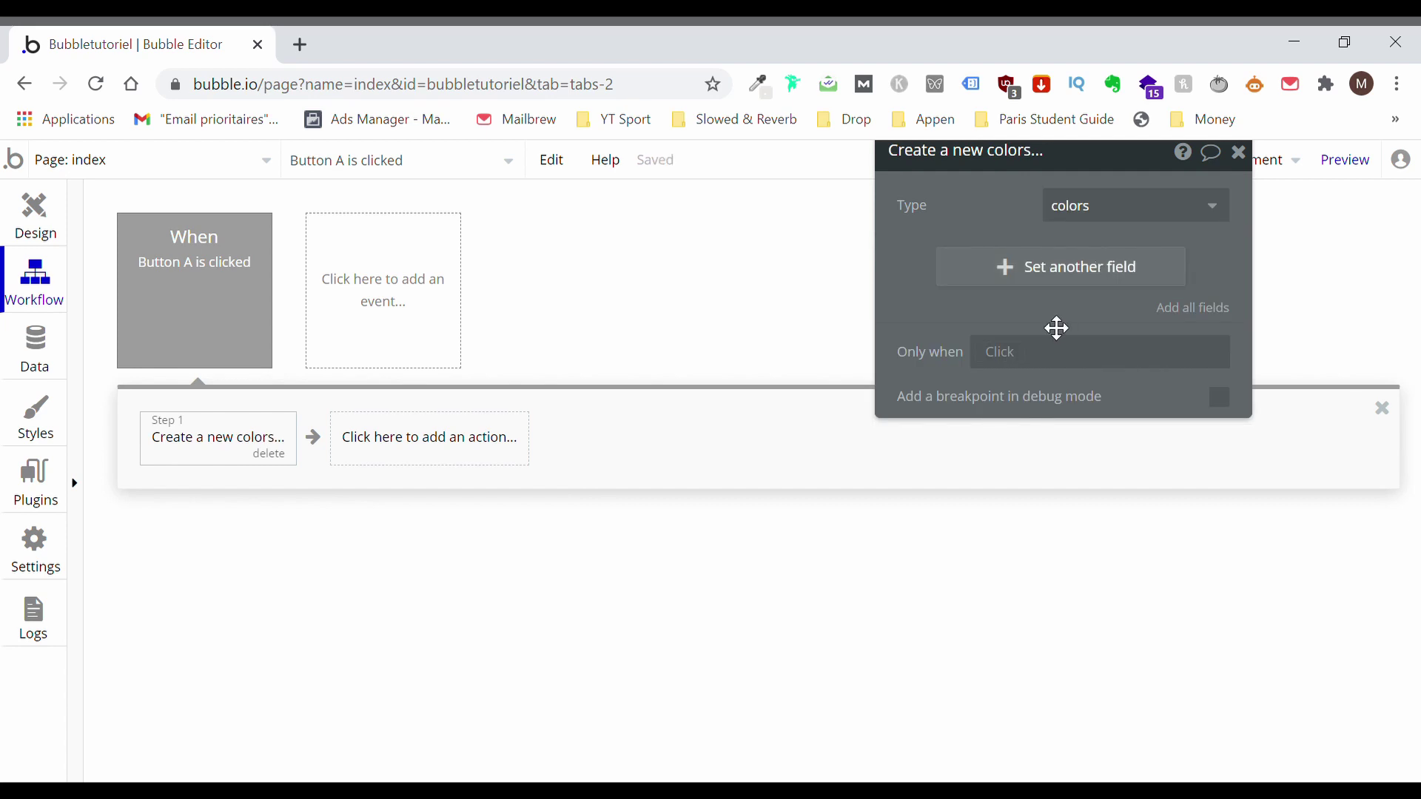
# Set the name field of the create-colors action to Input A's value and close the action's settings
pyautogui.click(1055, 285)
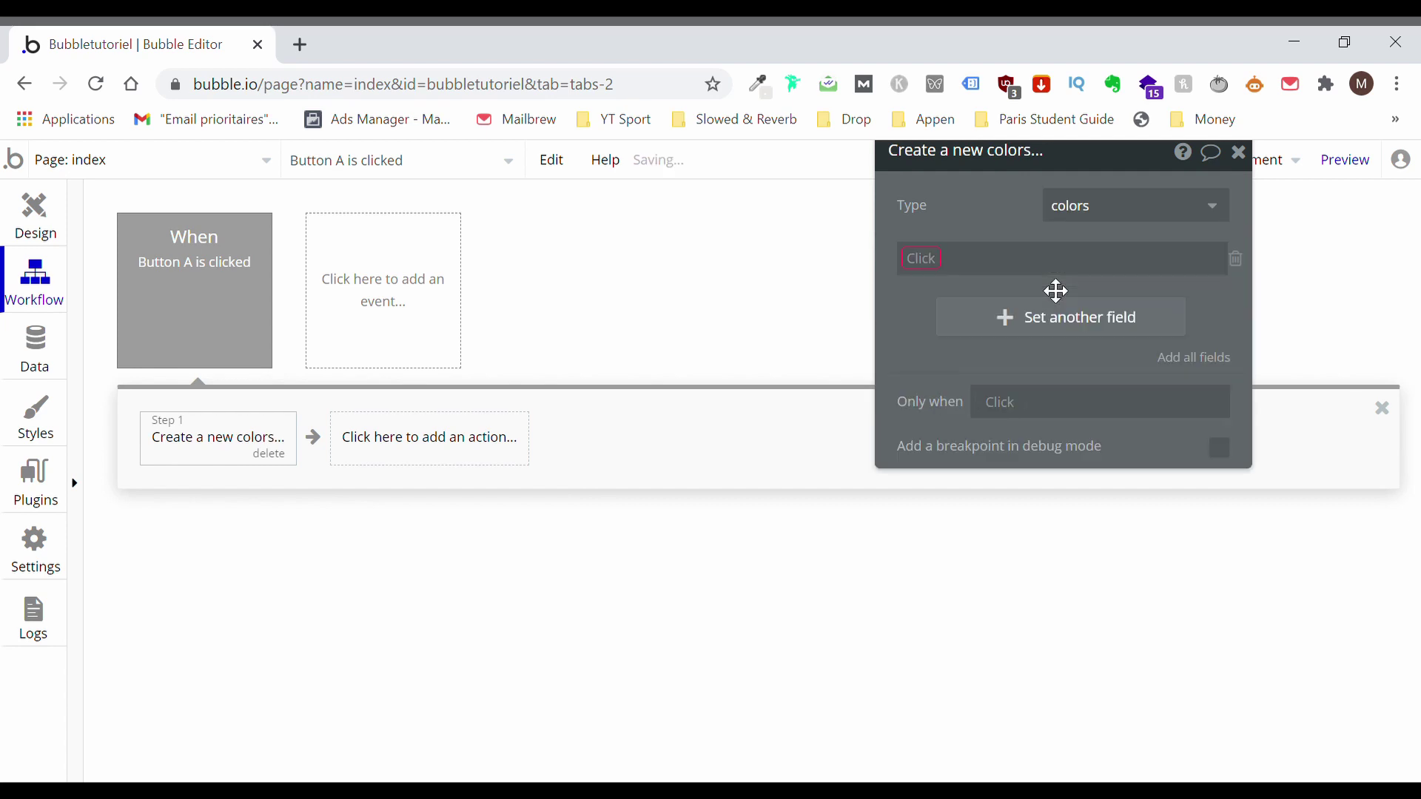
pyautogui.click(931, 265)
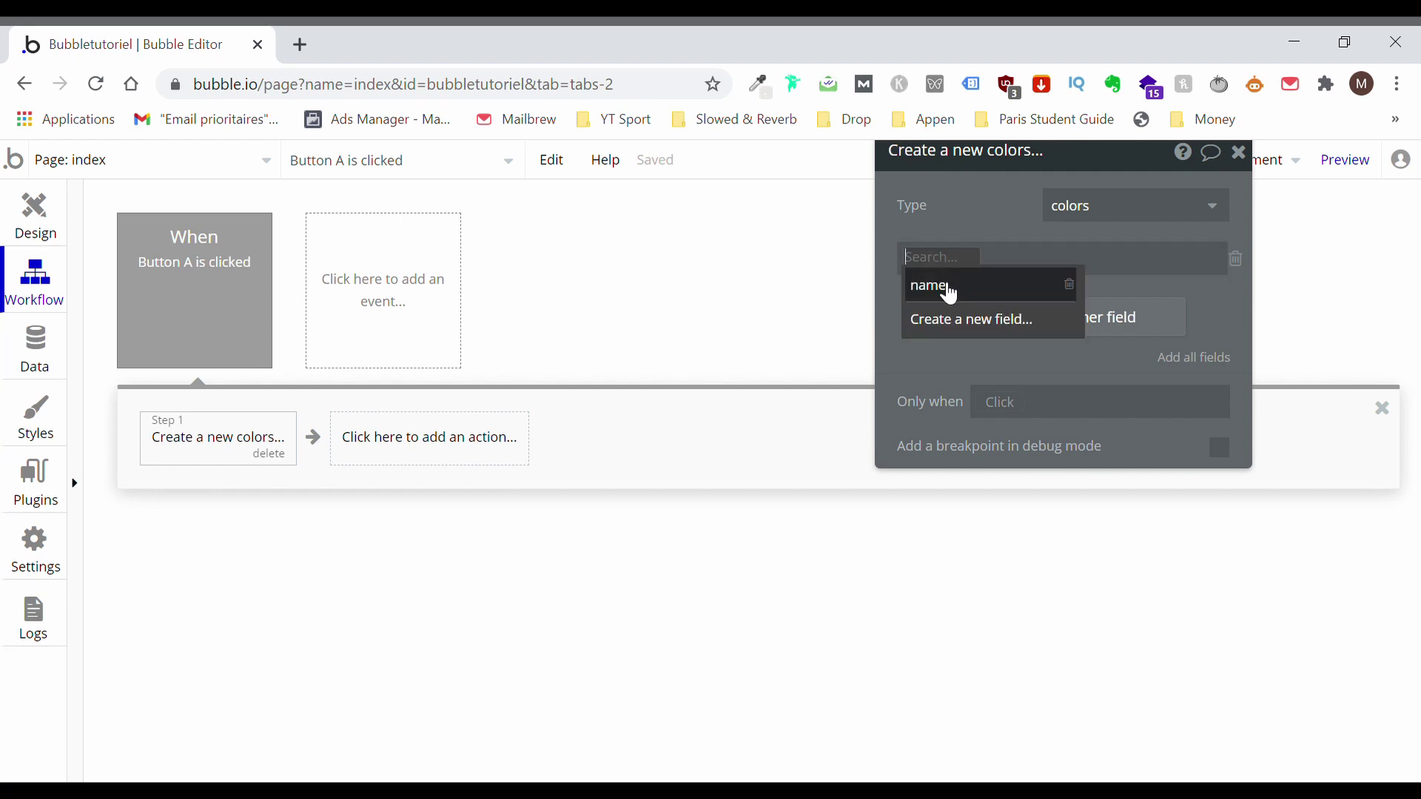
pyautogui.click(952, 292)
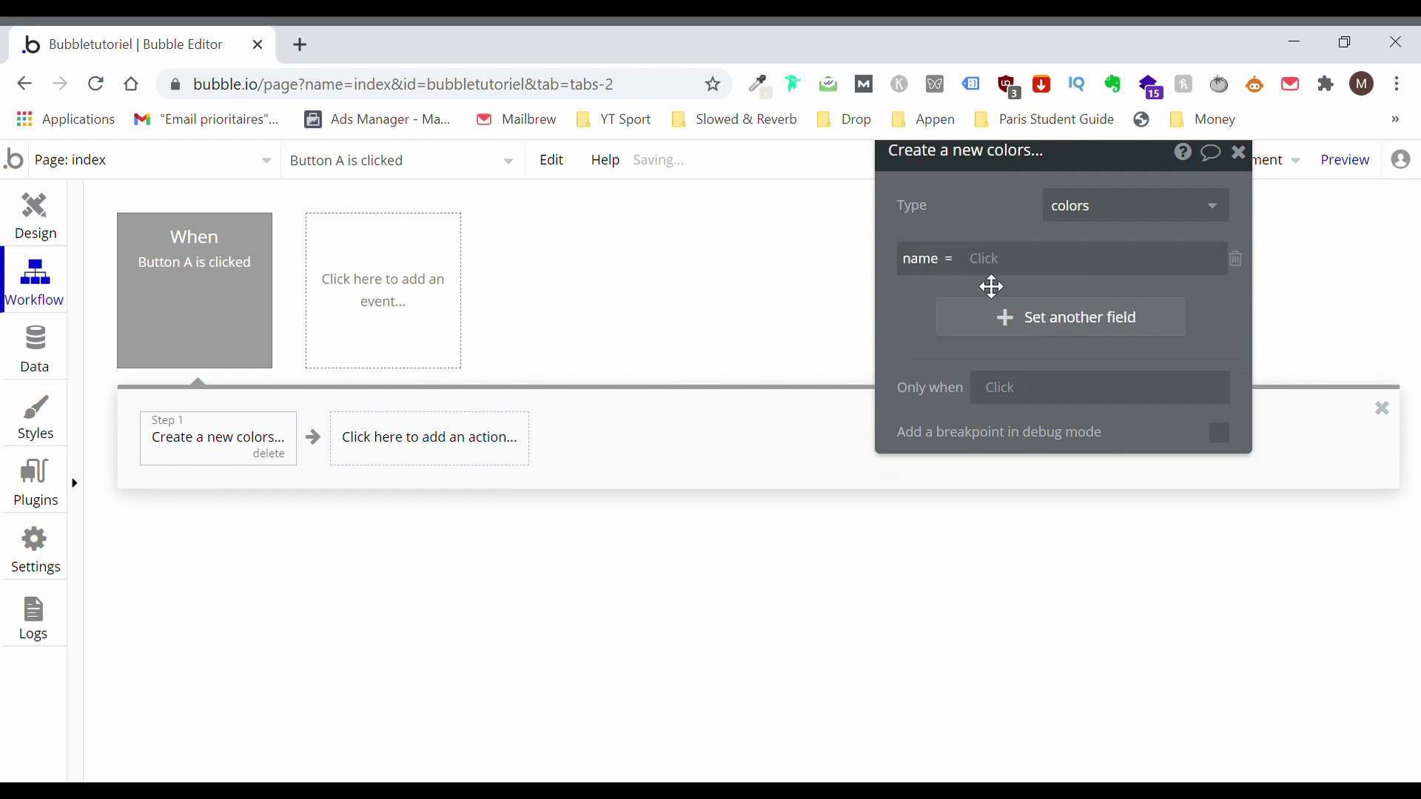
pyautogui.click(998, 267)
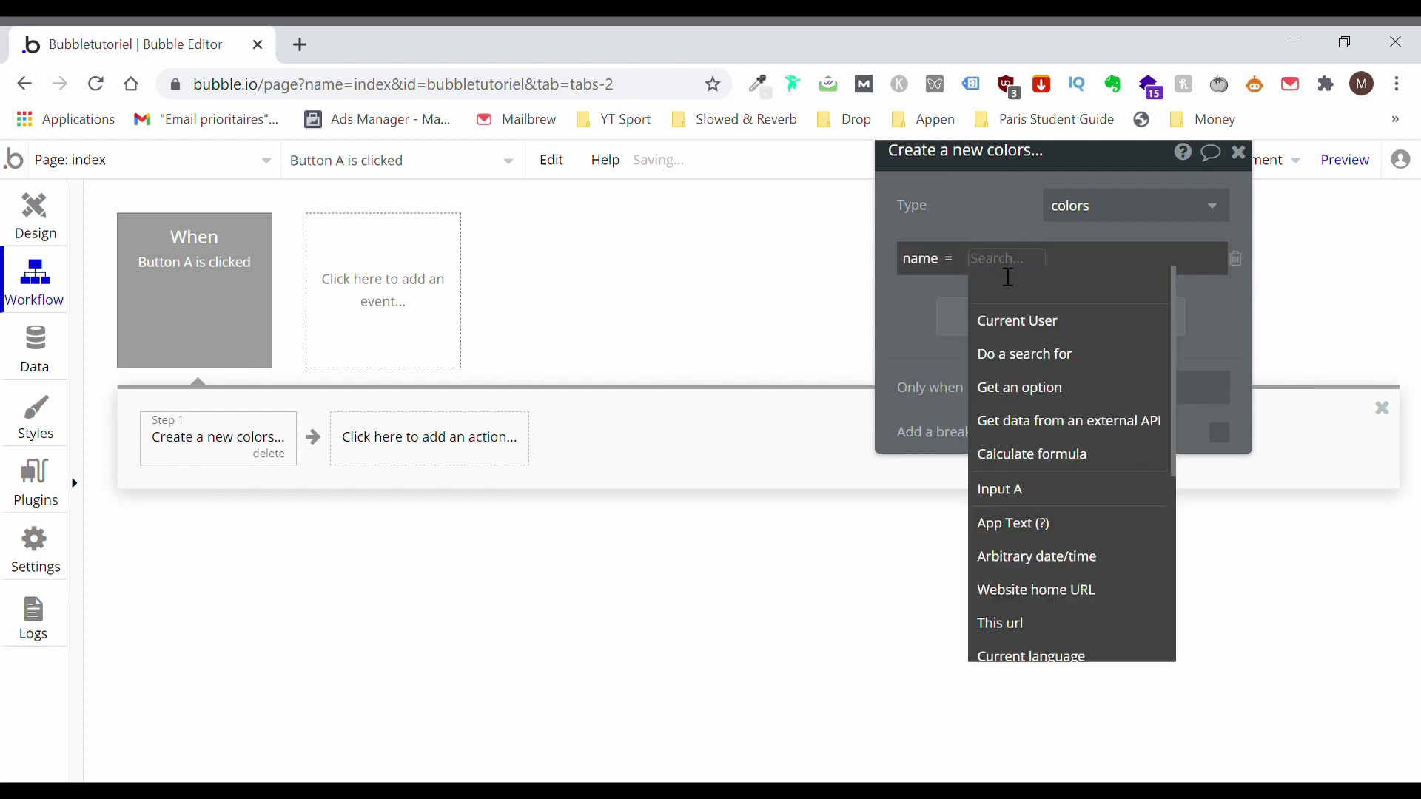
pyautogui.click(1032, 489)
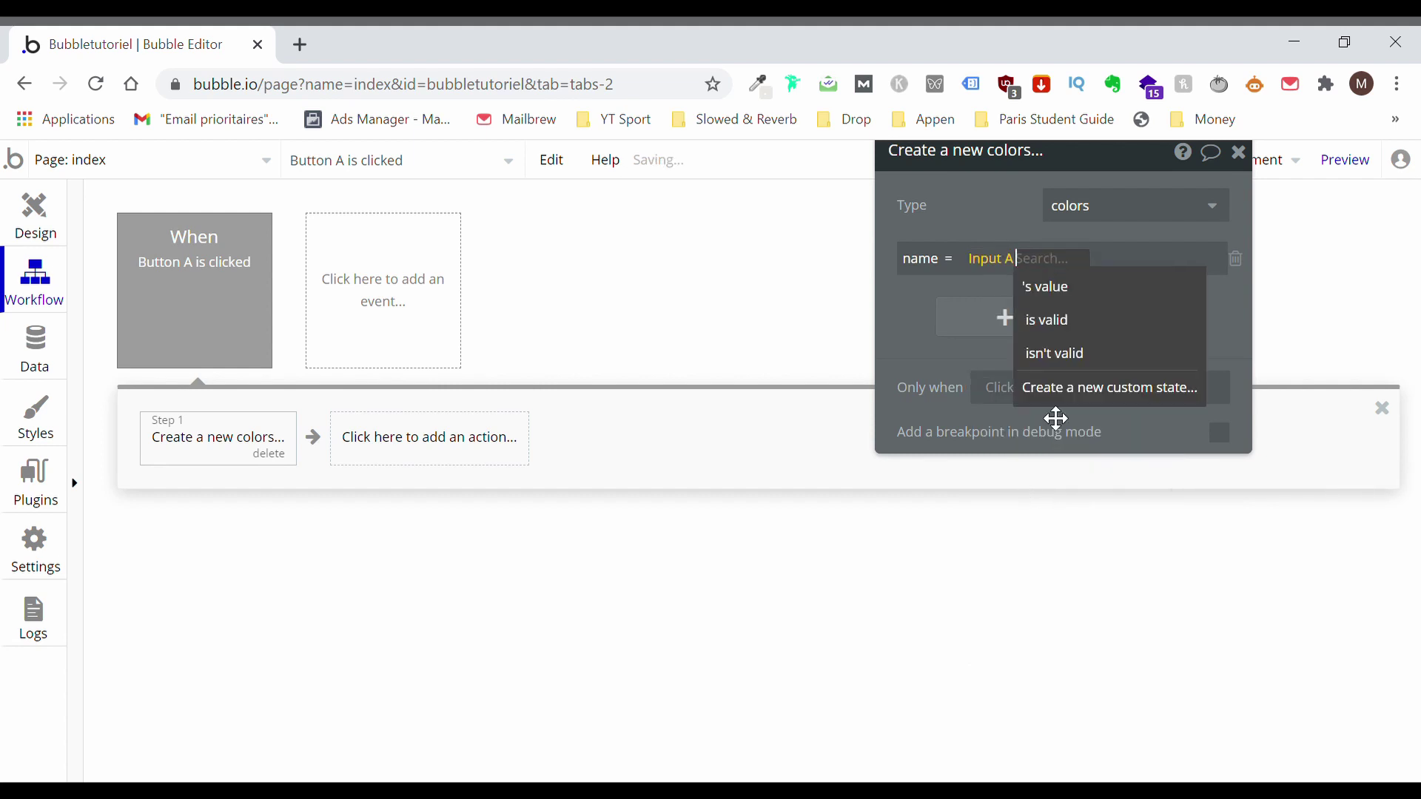
pyautogui.click(1076, 308)
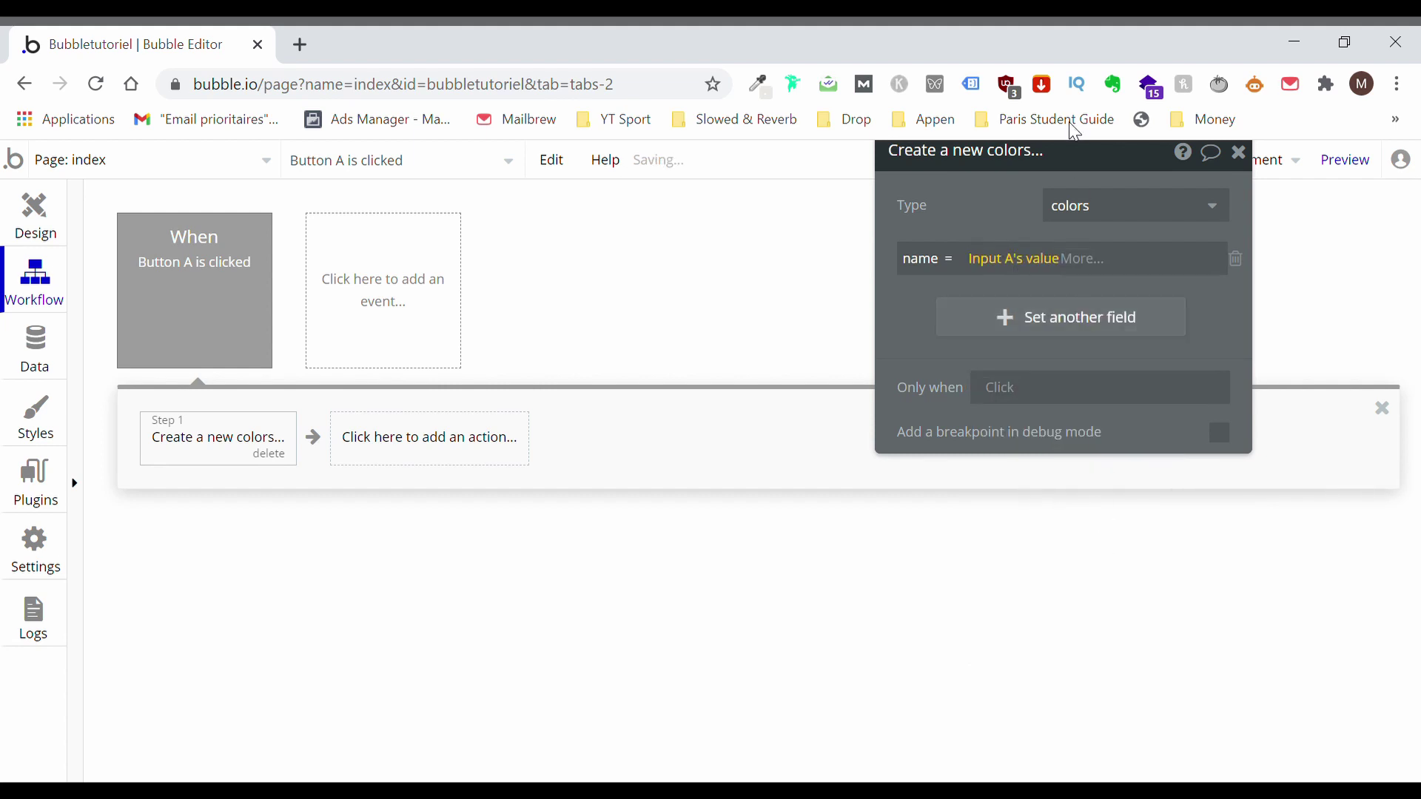
pyautogui.moveTo(1078, 150); pyautogui.dragTo(858, 368)
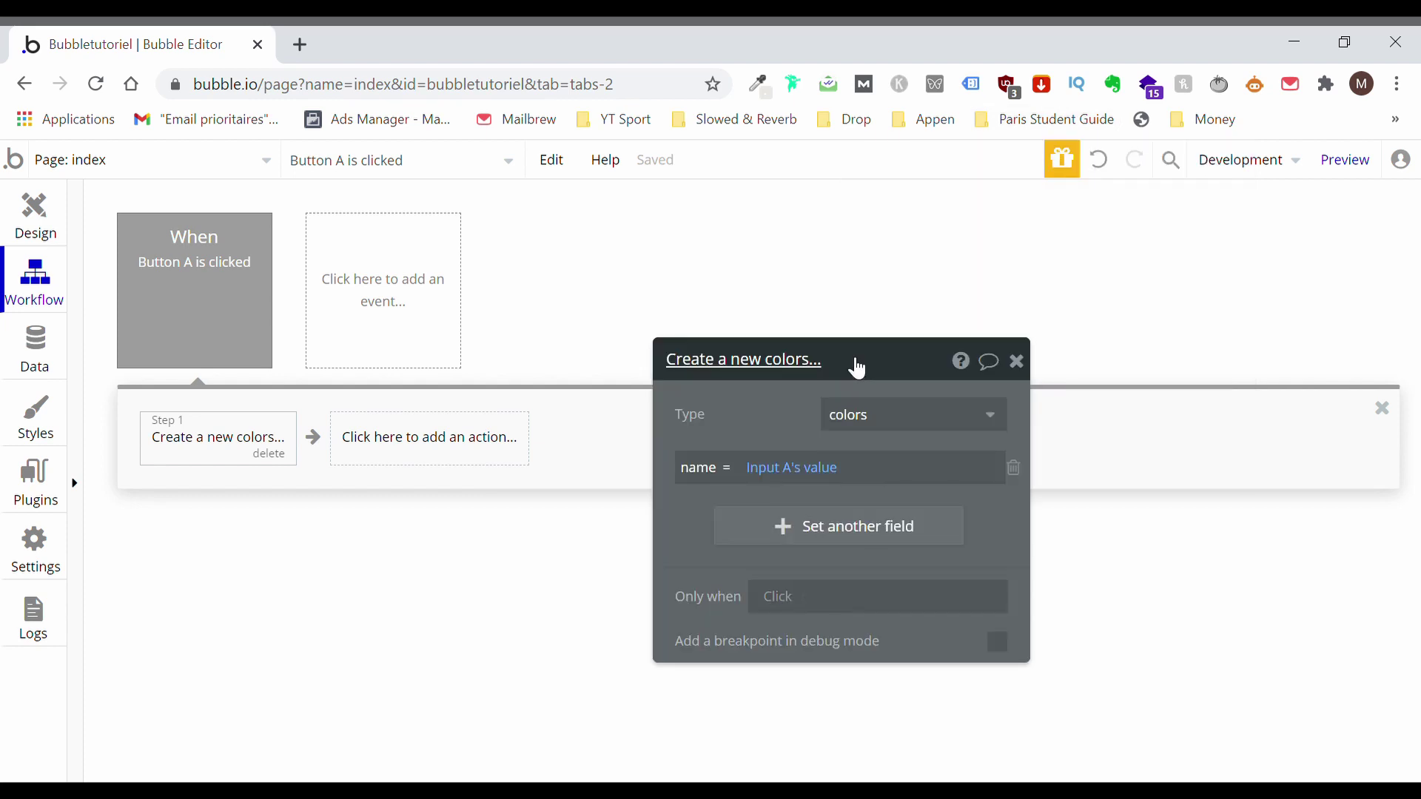
pyautogui.click(1019, 361)
# Return to the page design and select the index page itself instead of the button
pyautogui.click(54, 209)
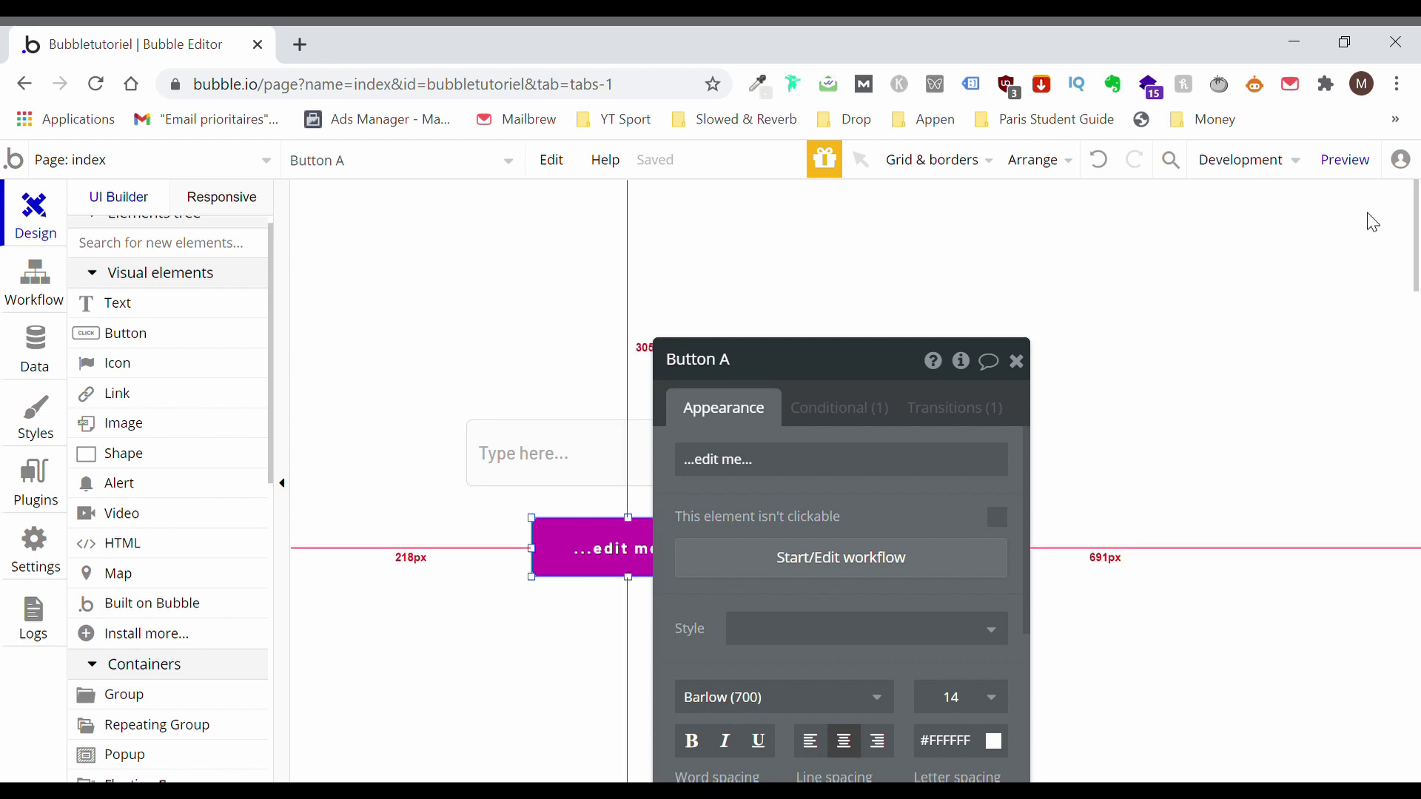
pyautogui.scroll(-1, 1367, 220)
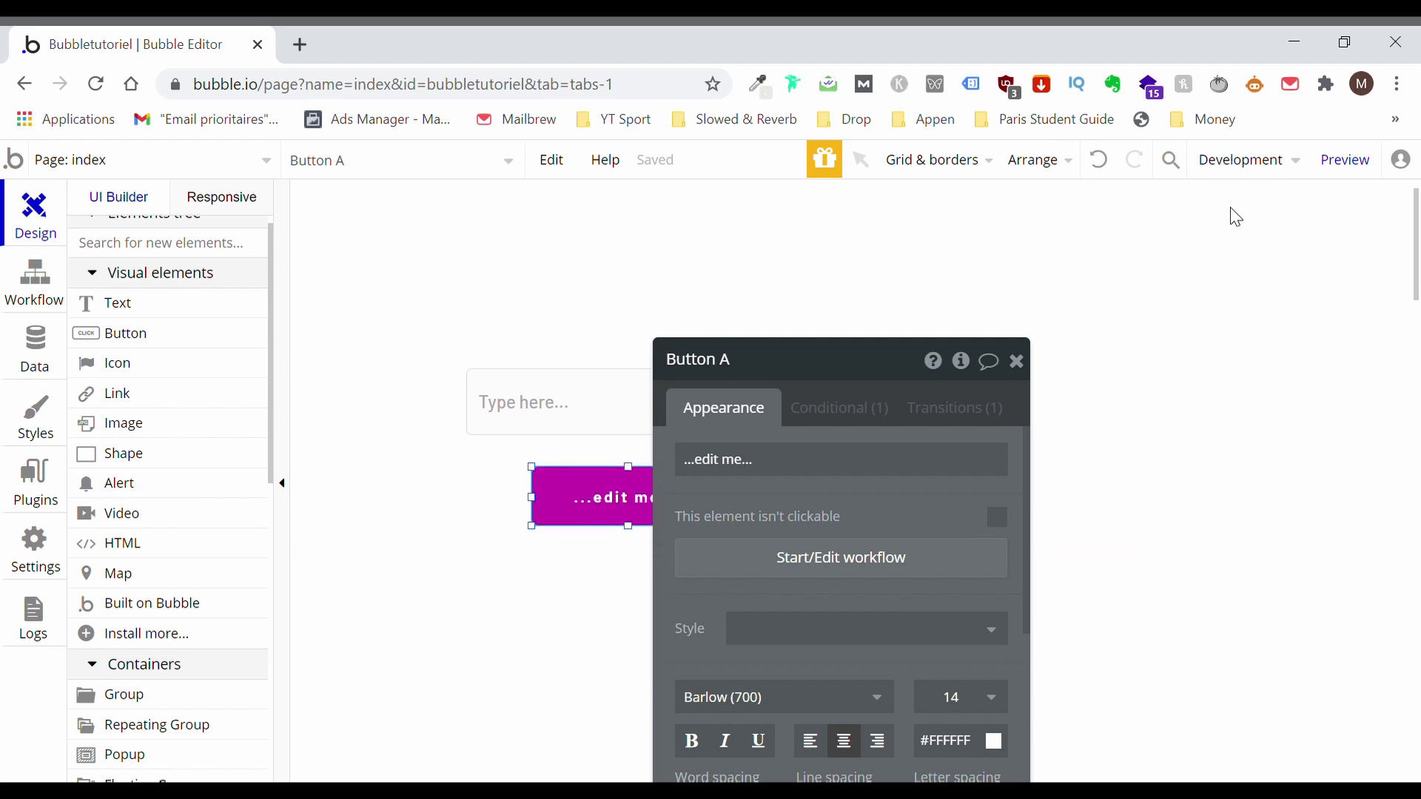
pyautogui.click(1189, 313)
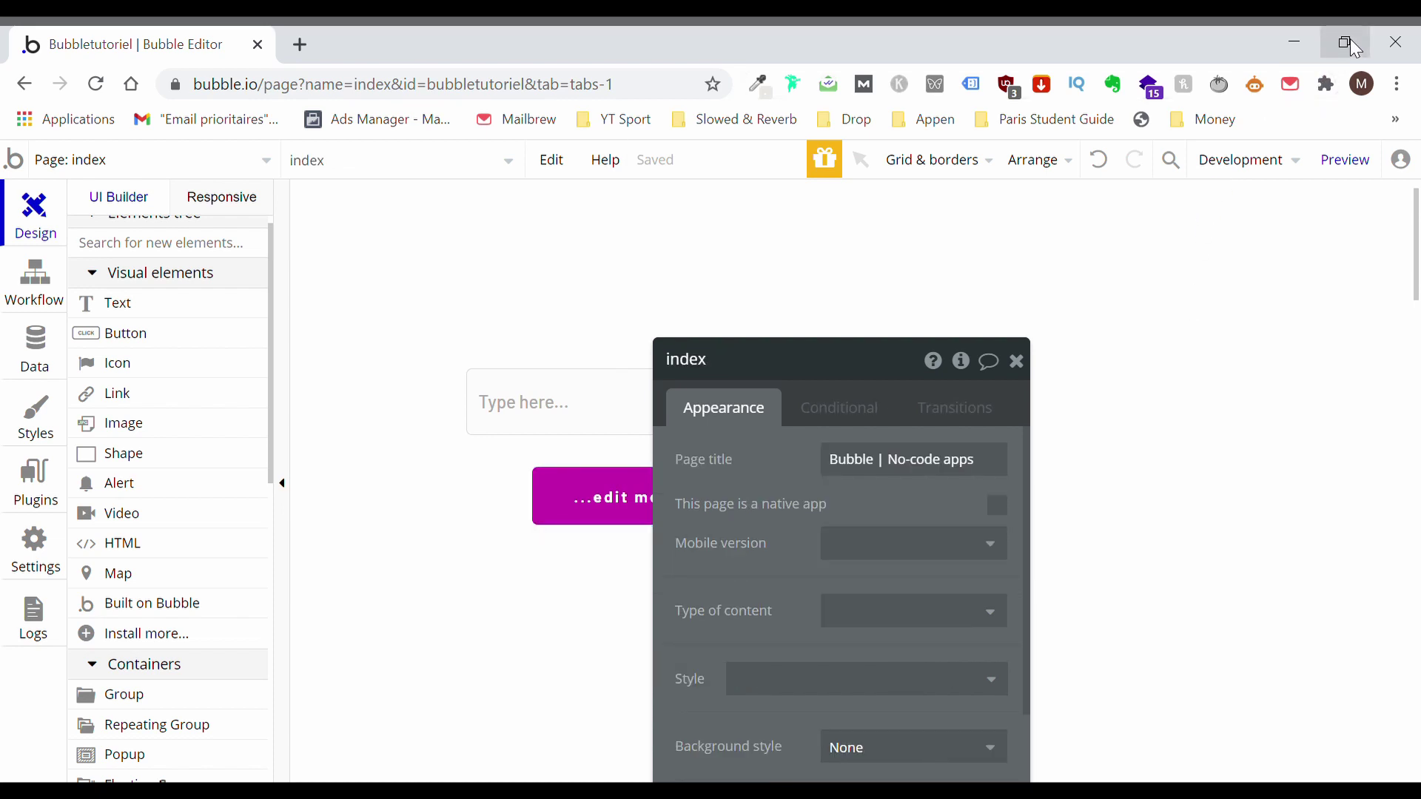
# Close the index page's settings, preview the page, enter purple in the input and submit it with the magenta button
pyautogui.click(1287, 374)
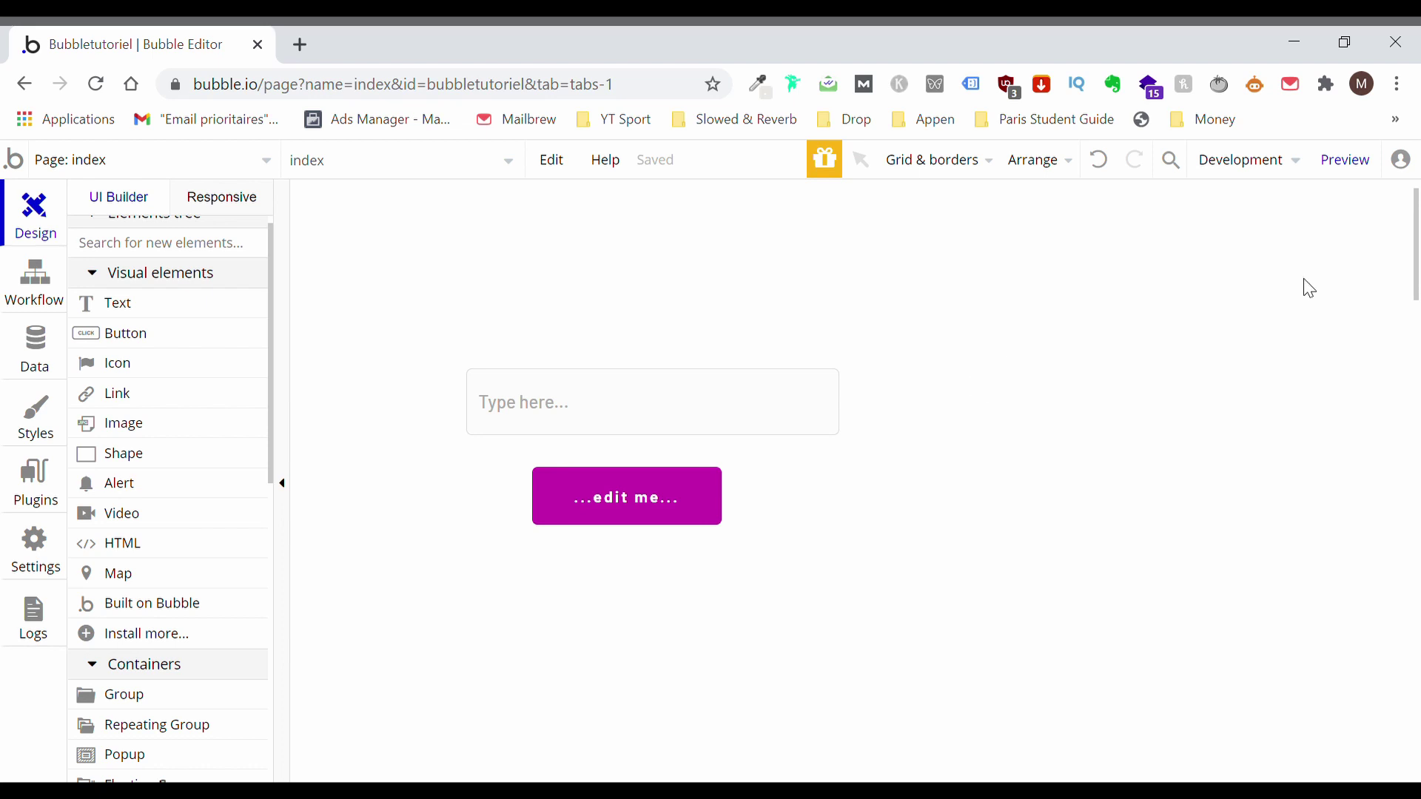
pyautogui.click(1348, 162)
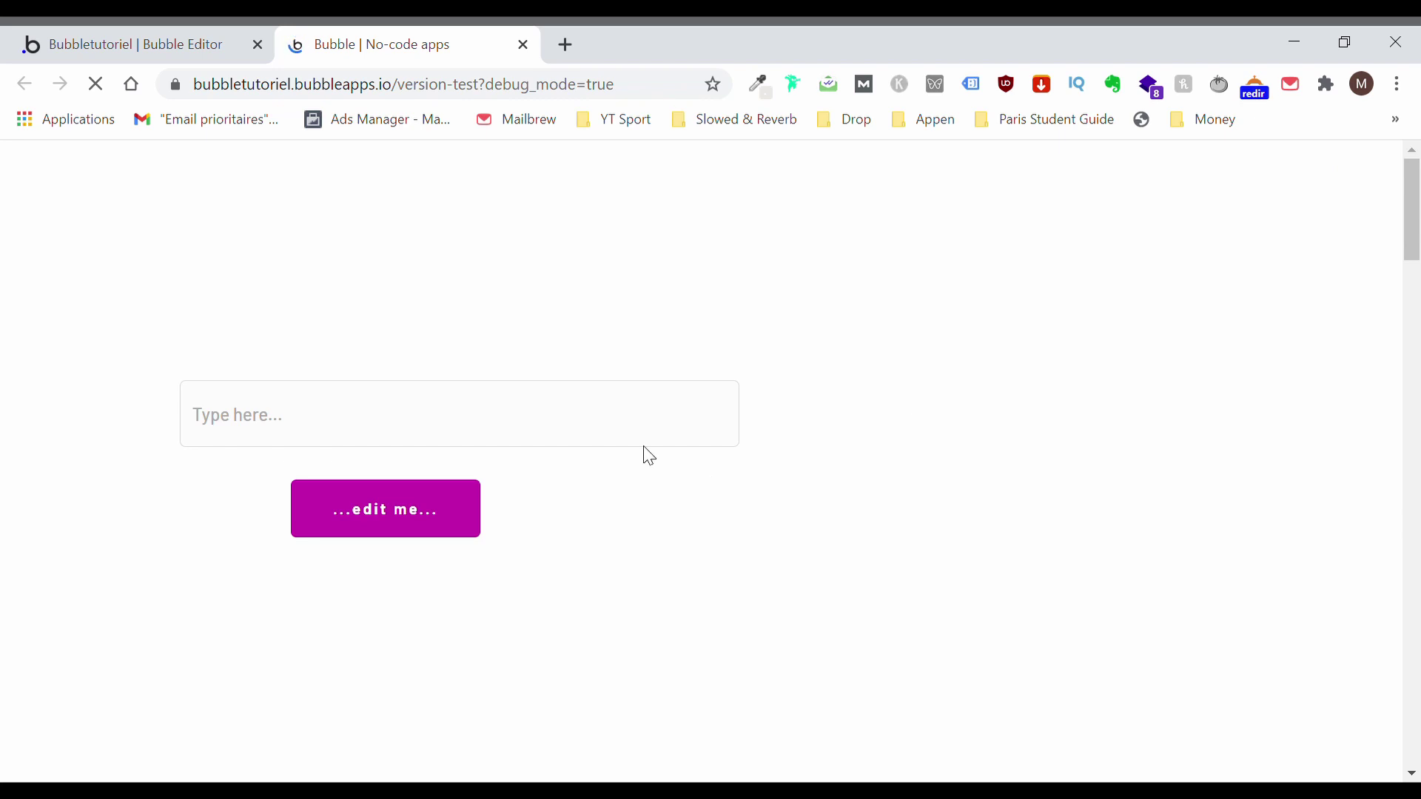
pyautogui.click(636, 447)
pyautogui.write('purple')
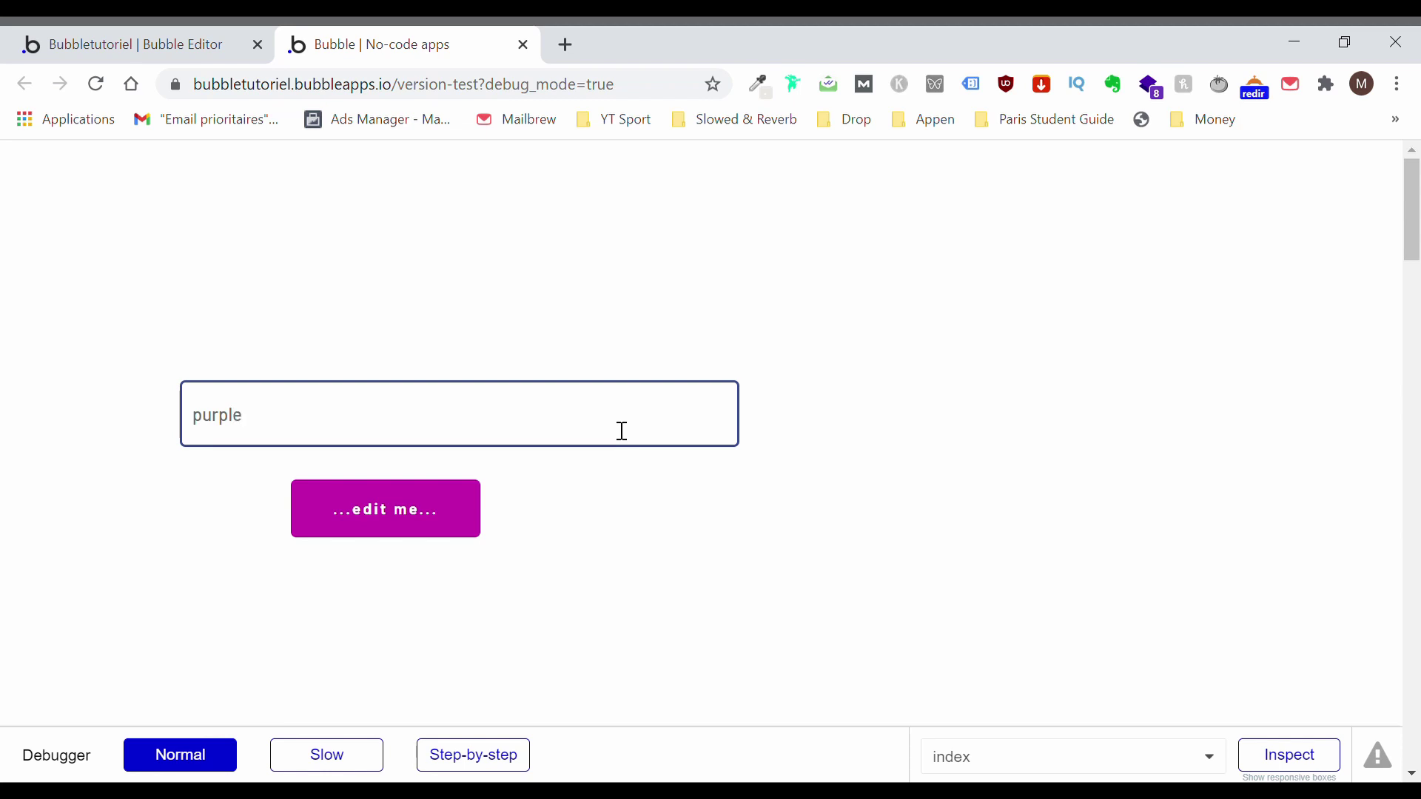
pyautogui.click(424, 524)
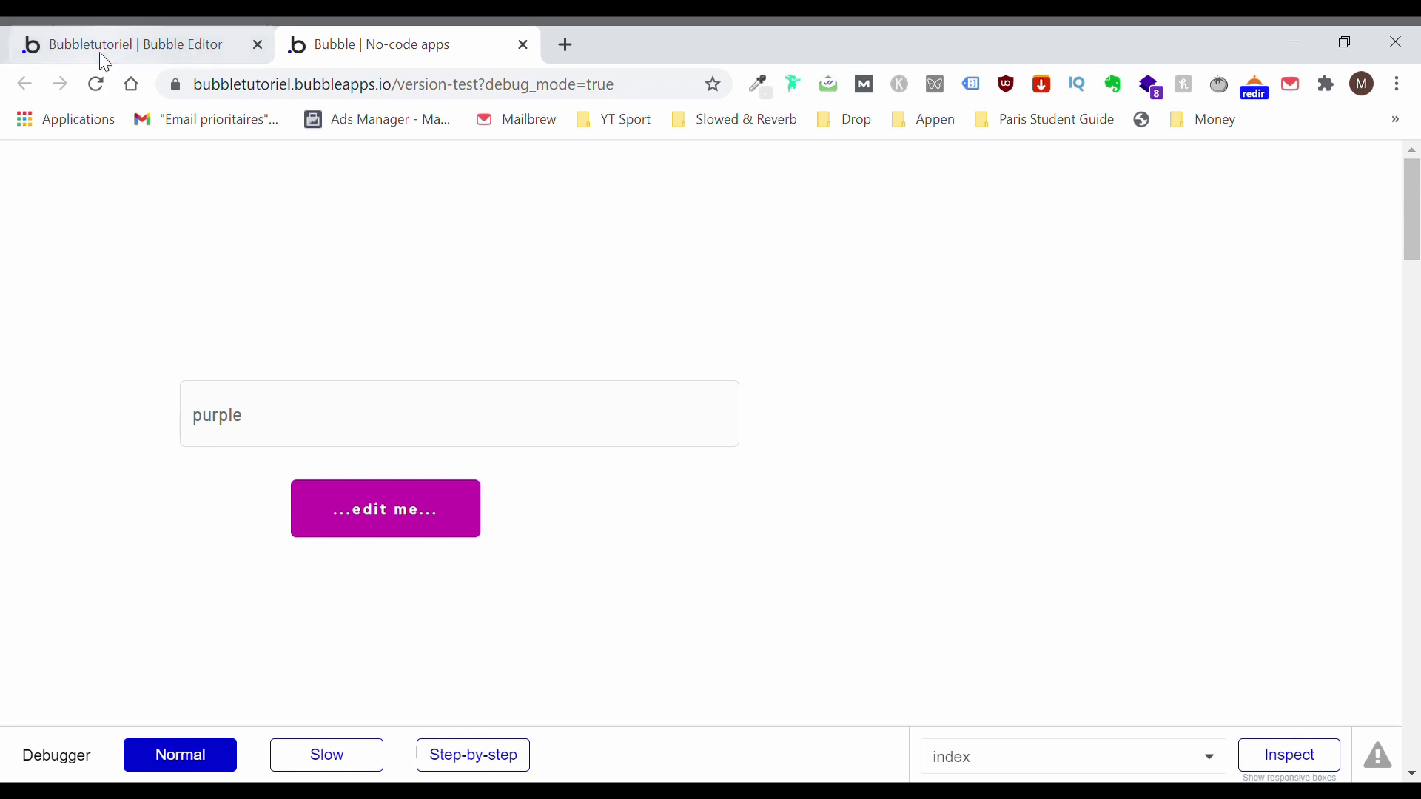
# Return to the Bubble editor and check the All colors entries in the app's database
pyautogui.click(122, 36)
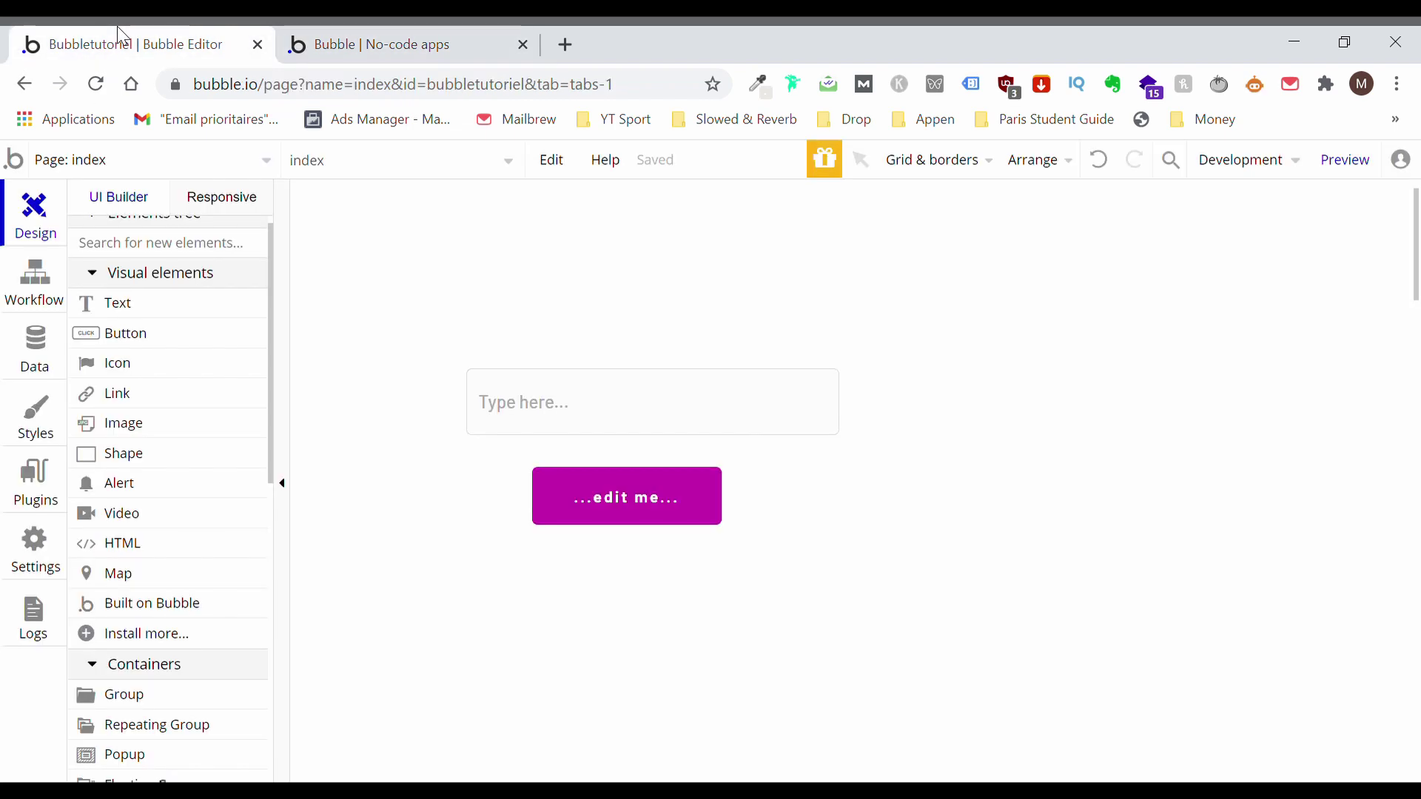
pyautogui.click(41, 361)
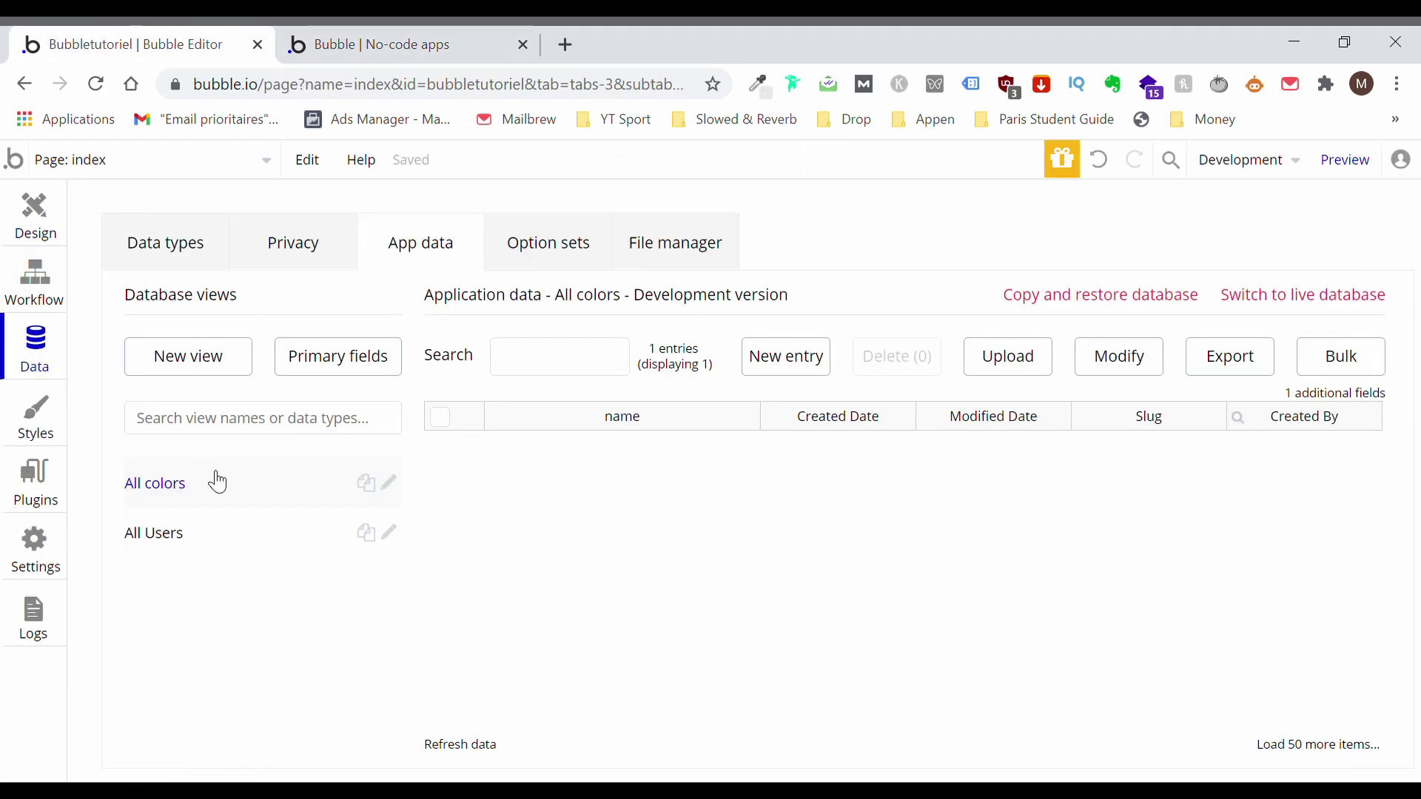
pyautogui.click(243, 538)
pyautogui.click(235, 500)
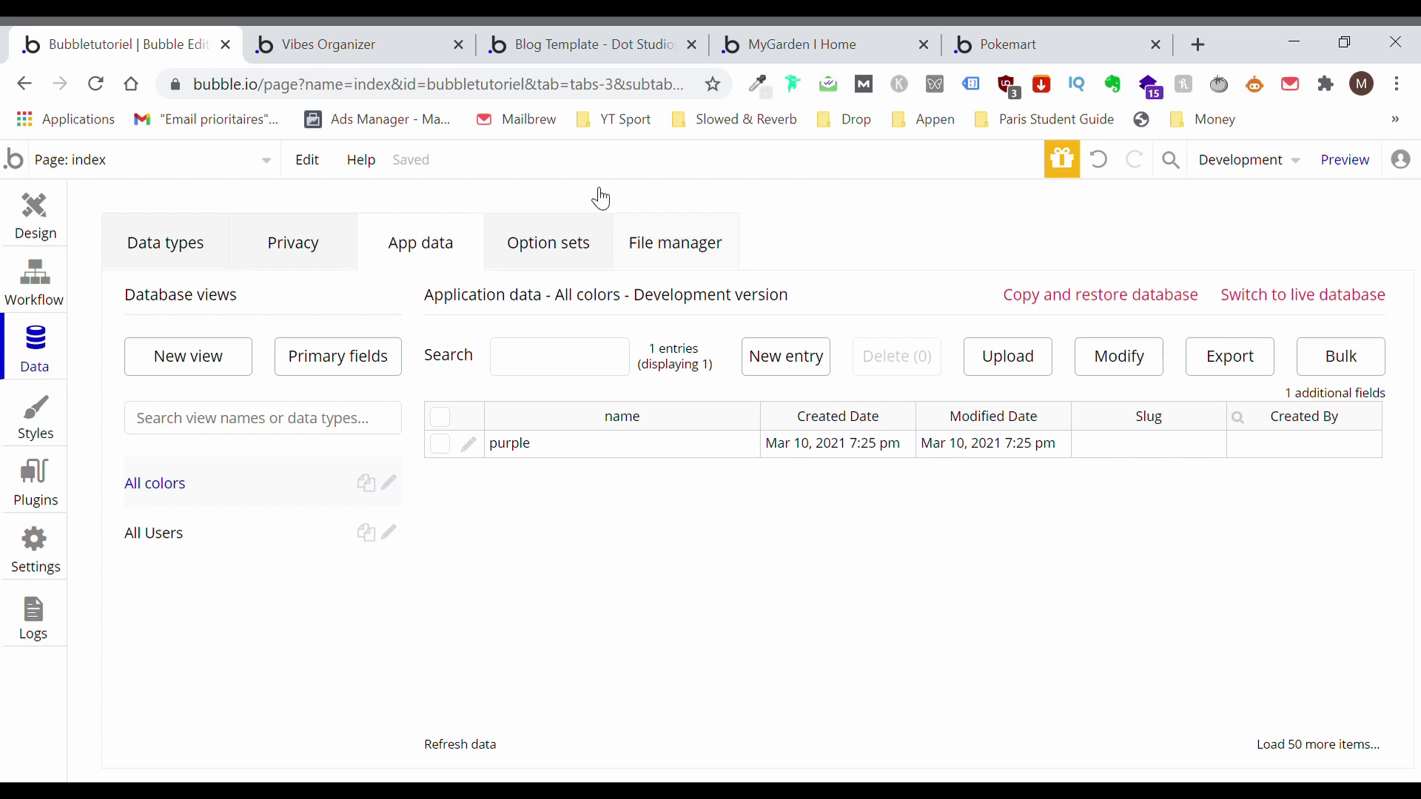
# Switch to the Vibes Organizer site and review its introduction and the playlists tagged by users
pyautogui.click(472, 29)
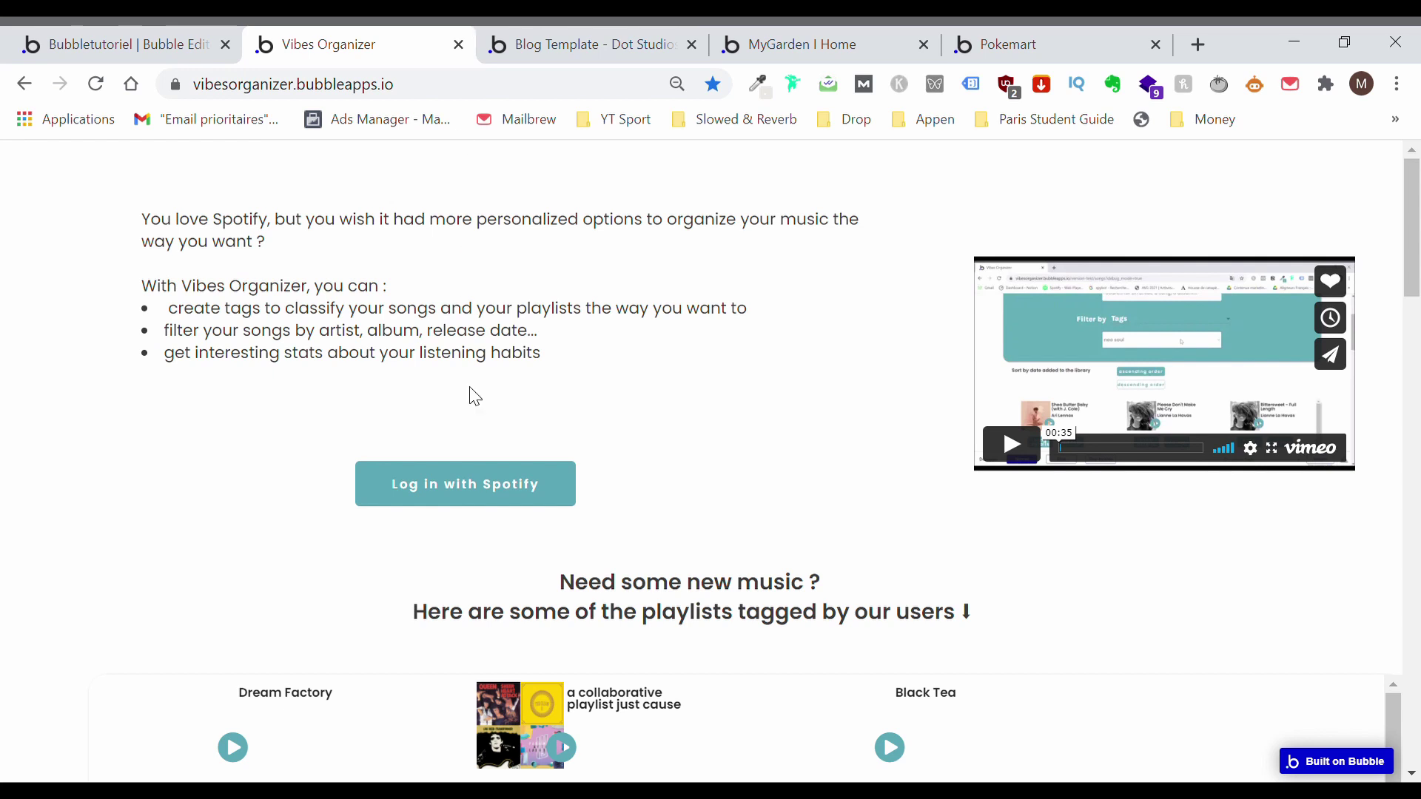
pyautogui.scroll(-8, 476, 422)
pyautogui.scroll(9, 476, 422)
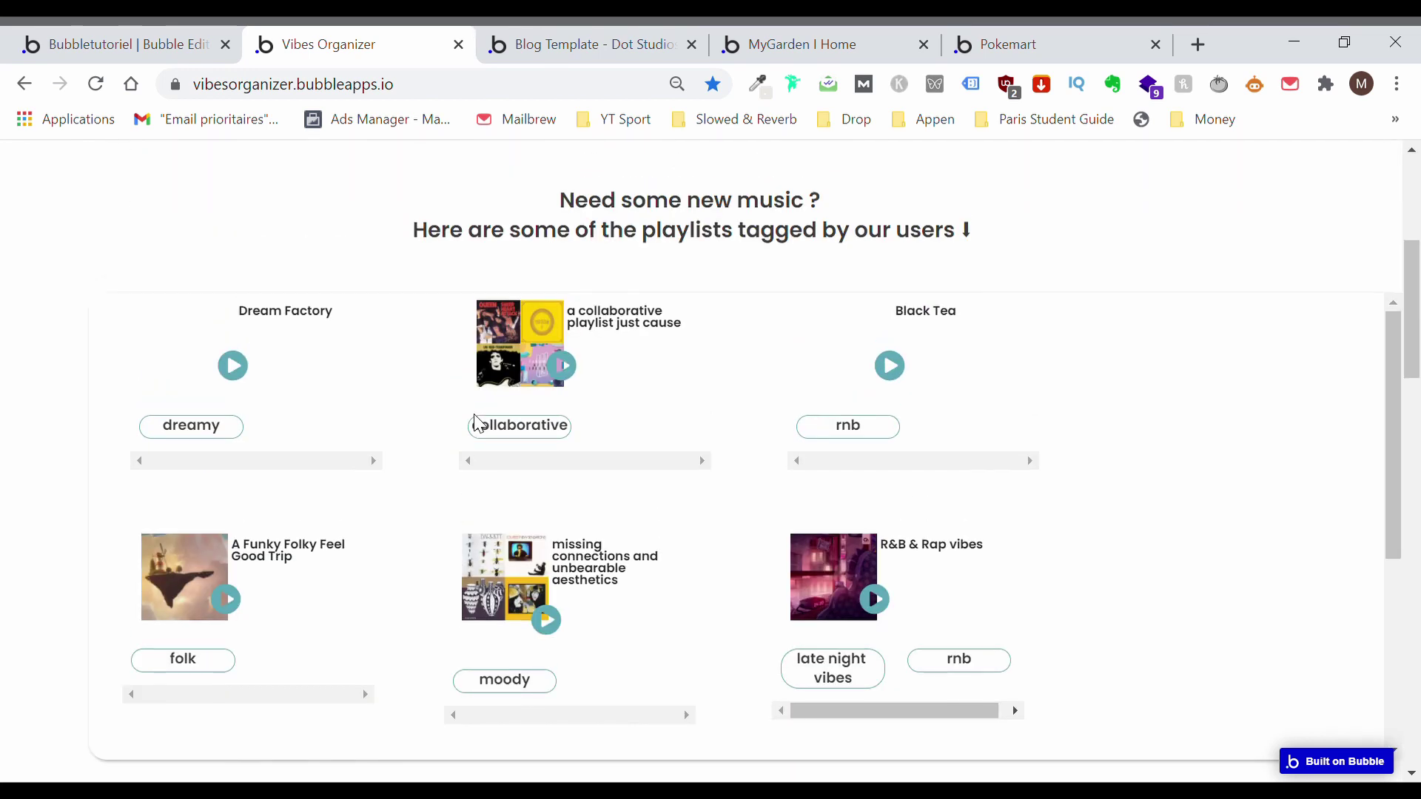
pyautogui.scroll(-1, 585, 557)
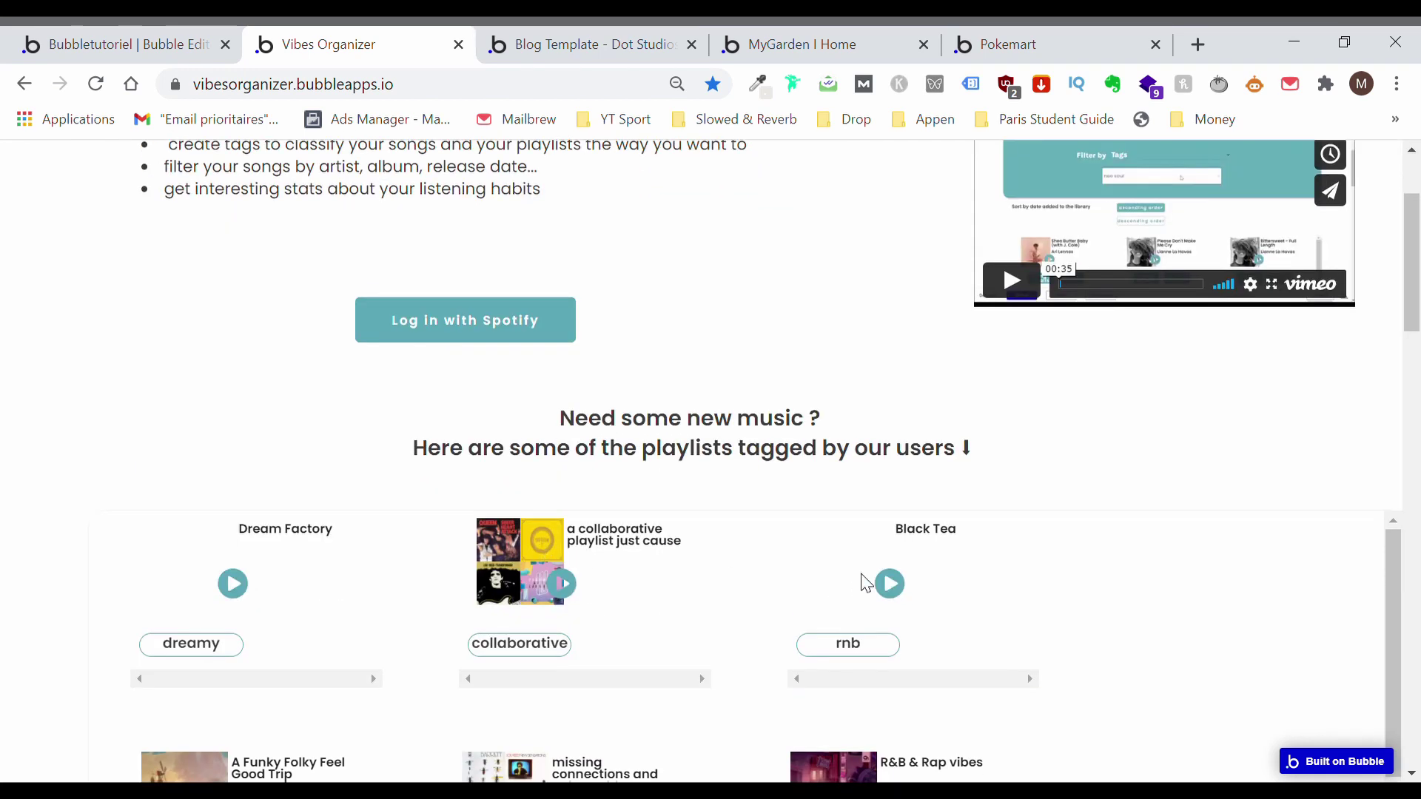
pyautogui.scroll(2, 846, 554)
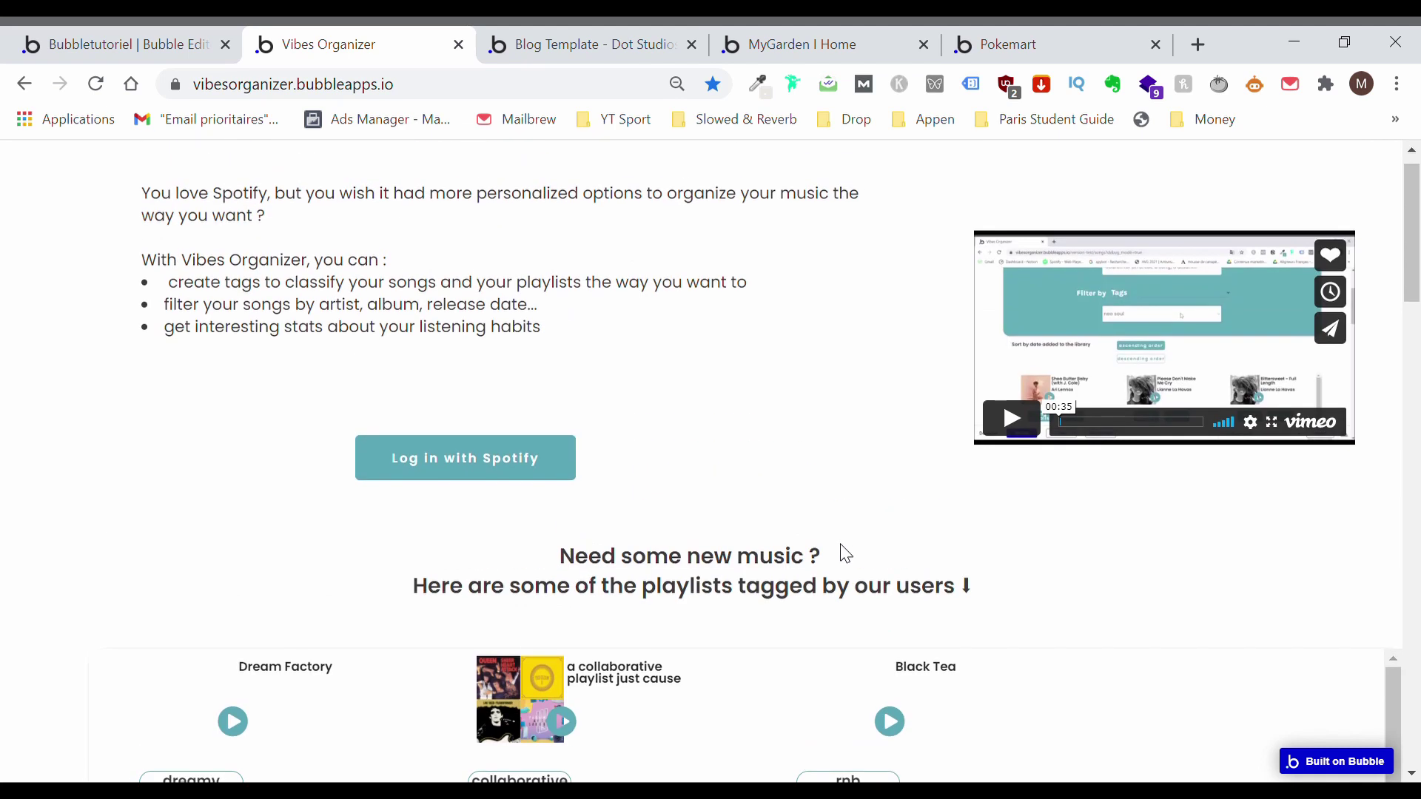
pyautogui.scroll(1, 666, 490)
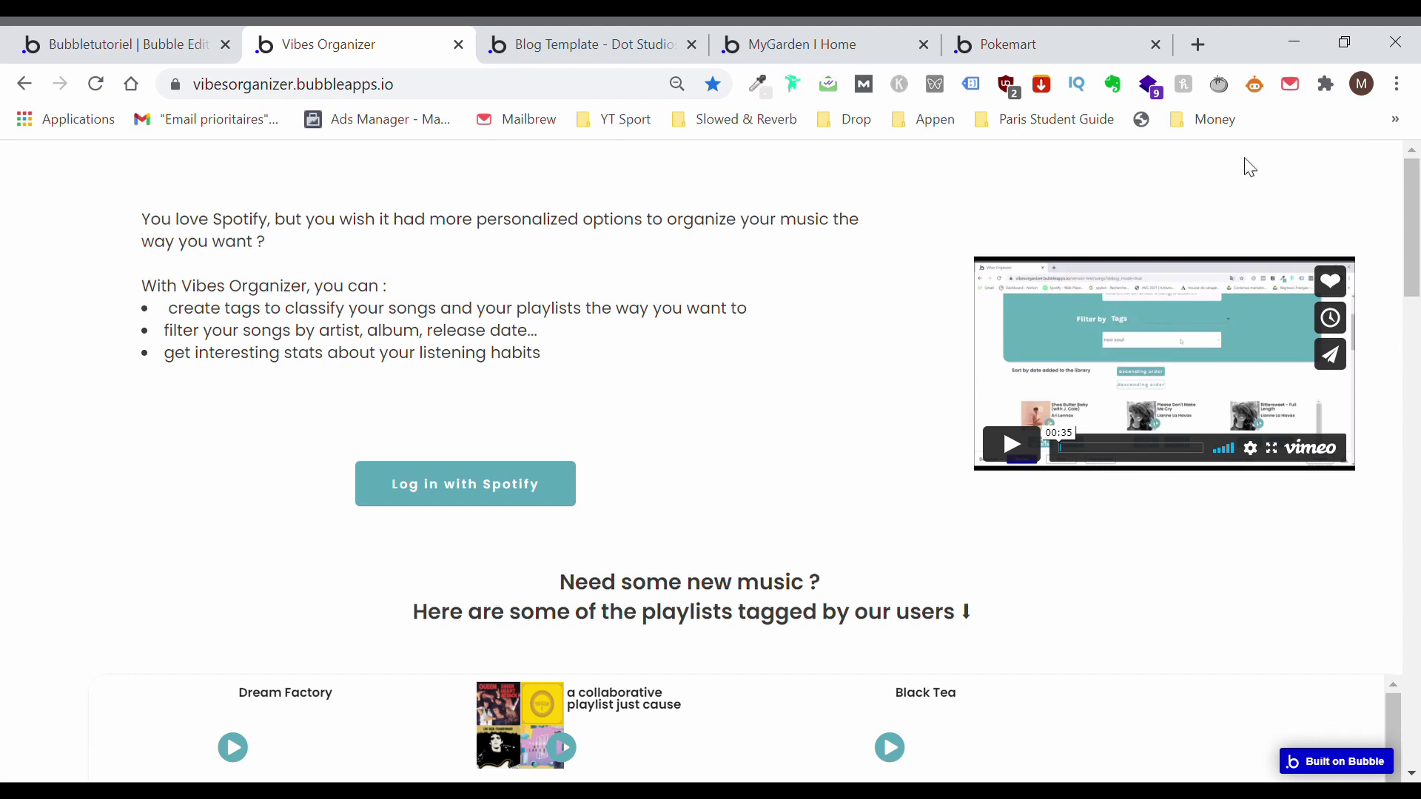
# Switch to the Blog Template site and look through its featured post and article cards
pyautogui.click(528, 30)
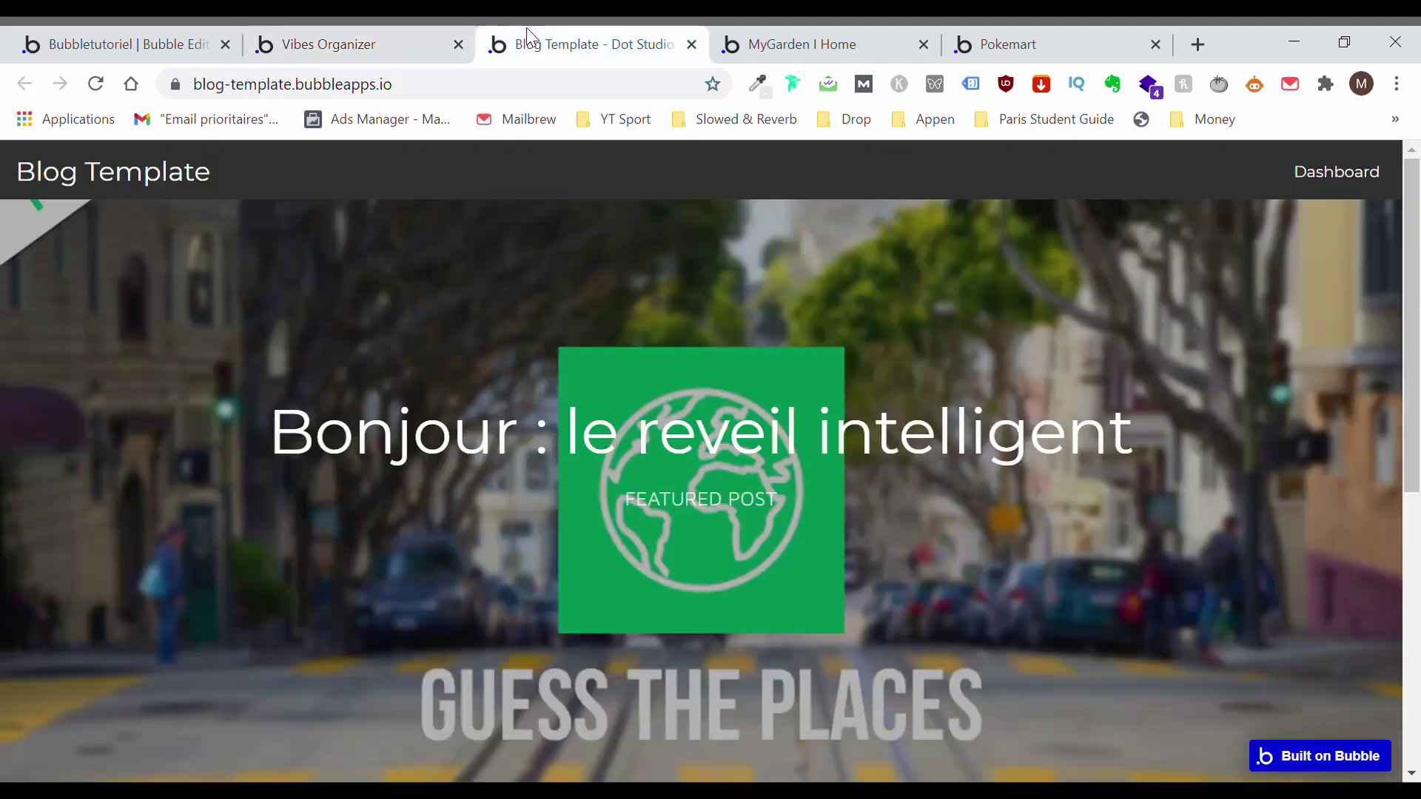
pyautogui.scroll(-4, 596, 422)
pyautogui.scroll(4, 589, 414)
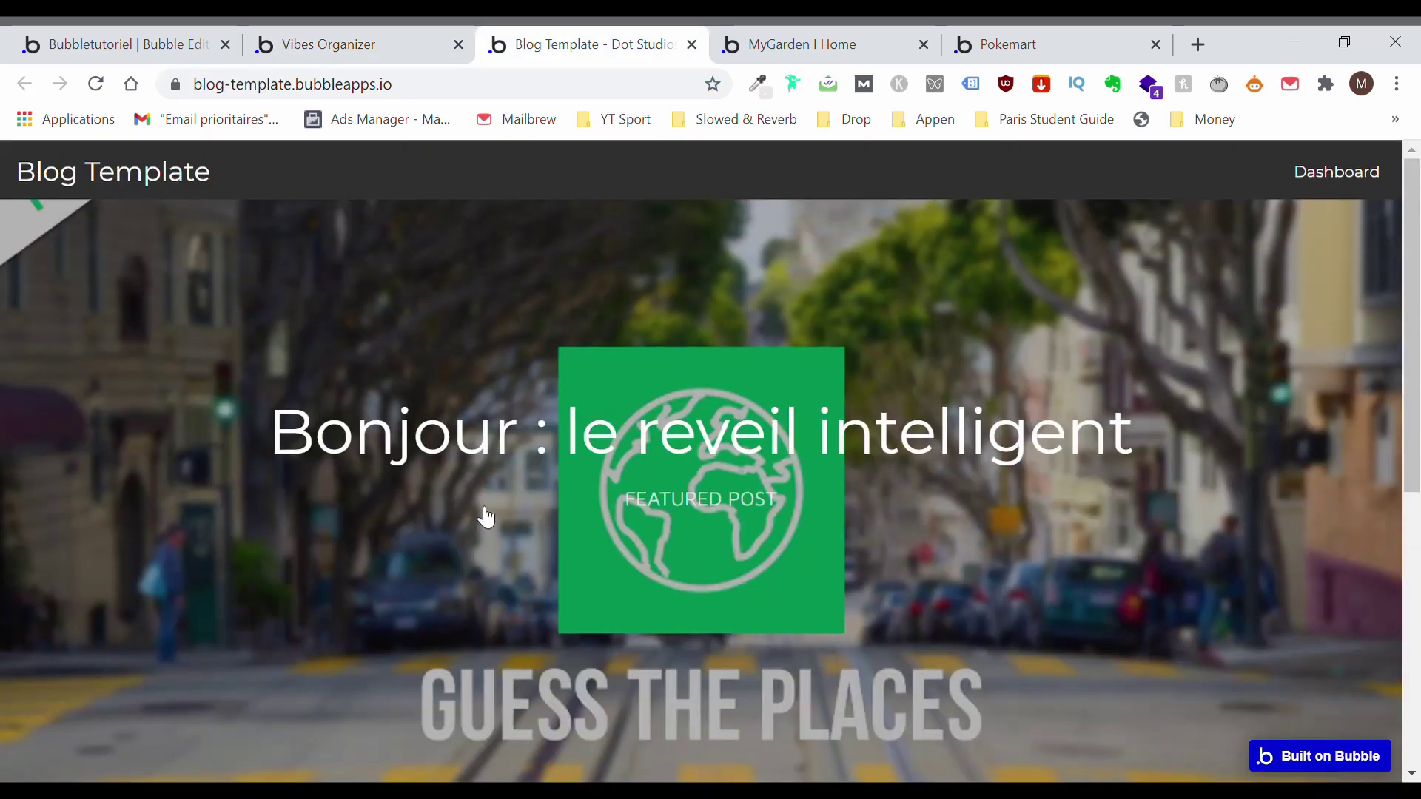
pyautogui.scroll(-6, 484, 514)
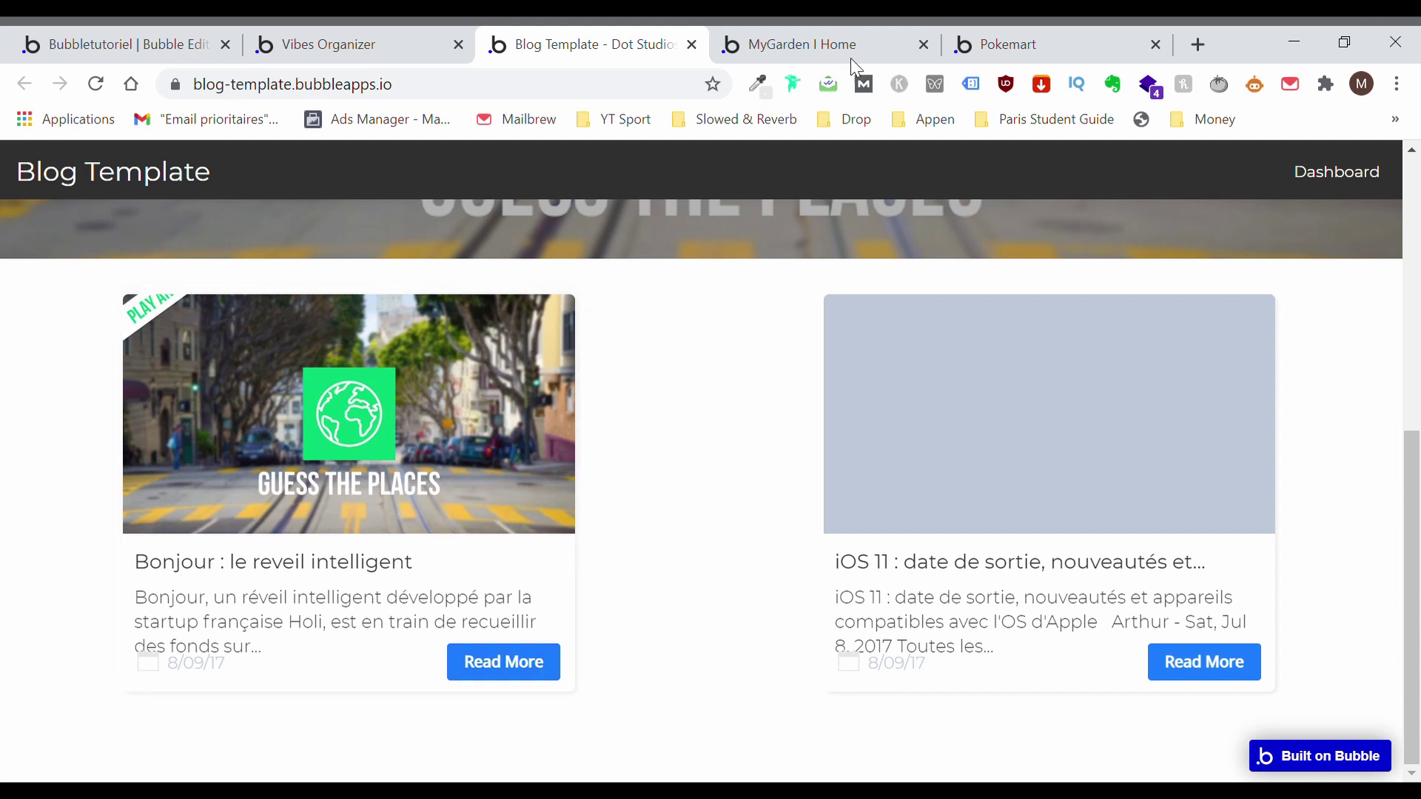
# Browse the MyGarden online plant store page and the Pokemart demo app's Pokémon list
pyautogui.click(882, 29)
pyautogui.scroll(-10, 775, 441)
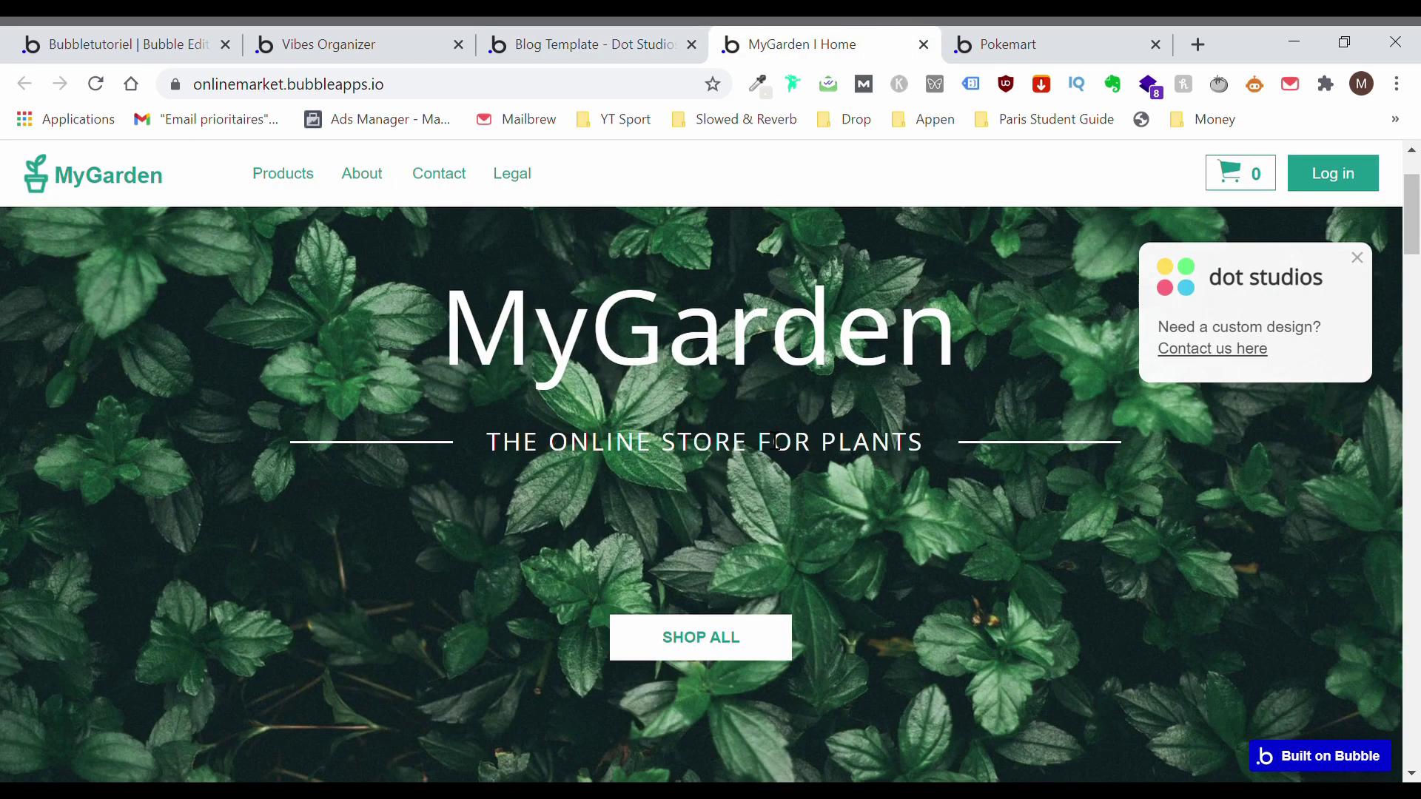
pyautogui.scroll(-5, 775, 441)
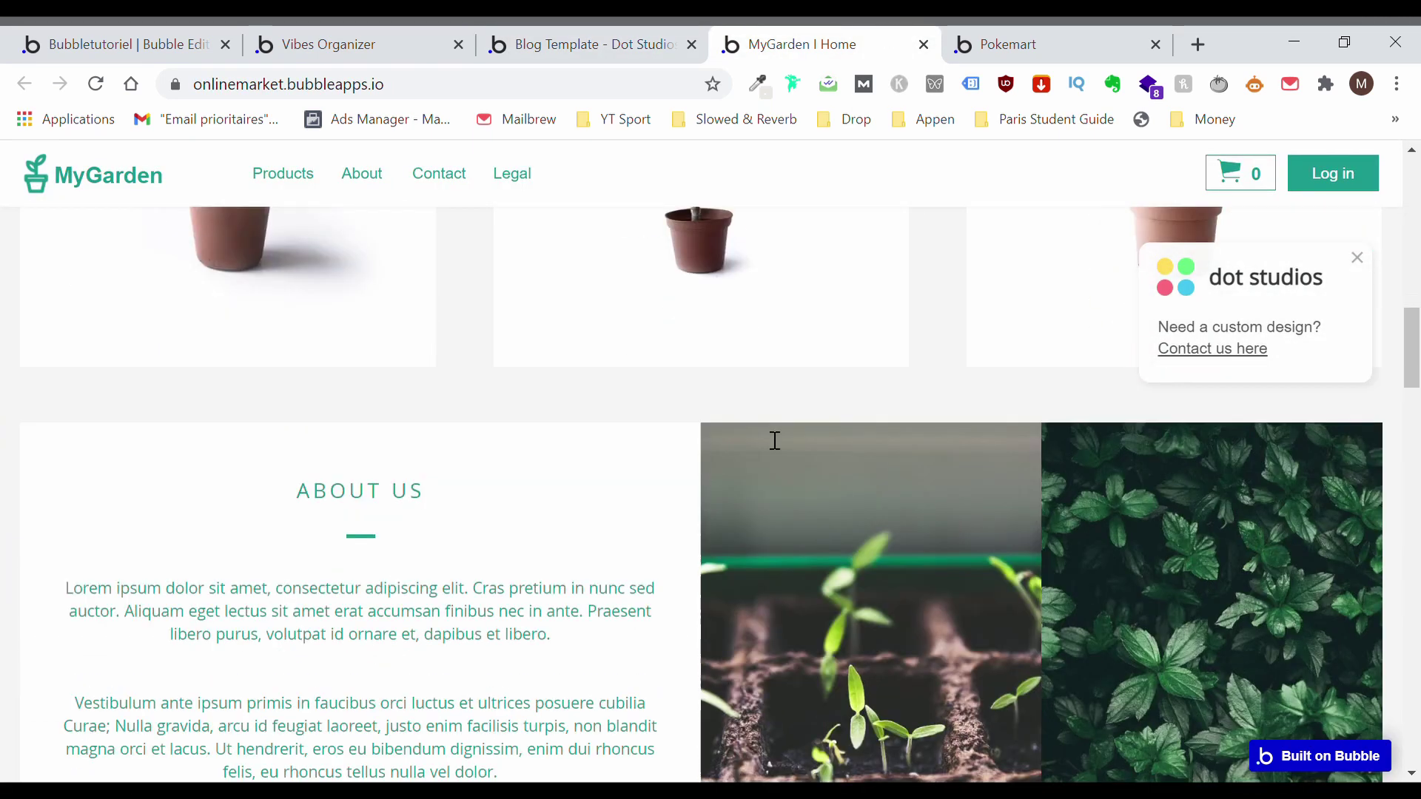
pyautogui.click(981, 33)
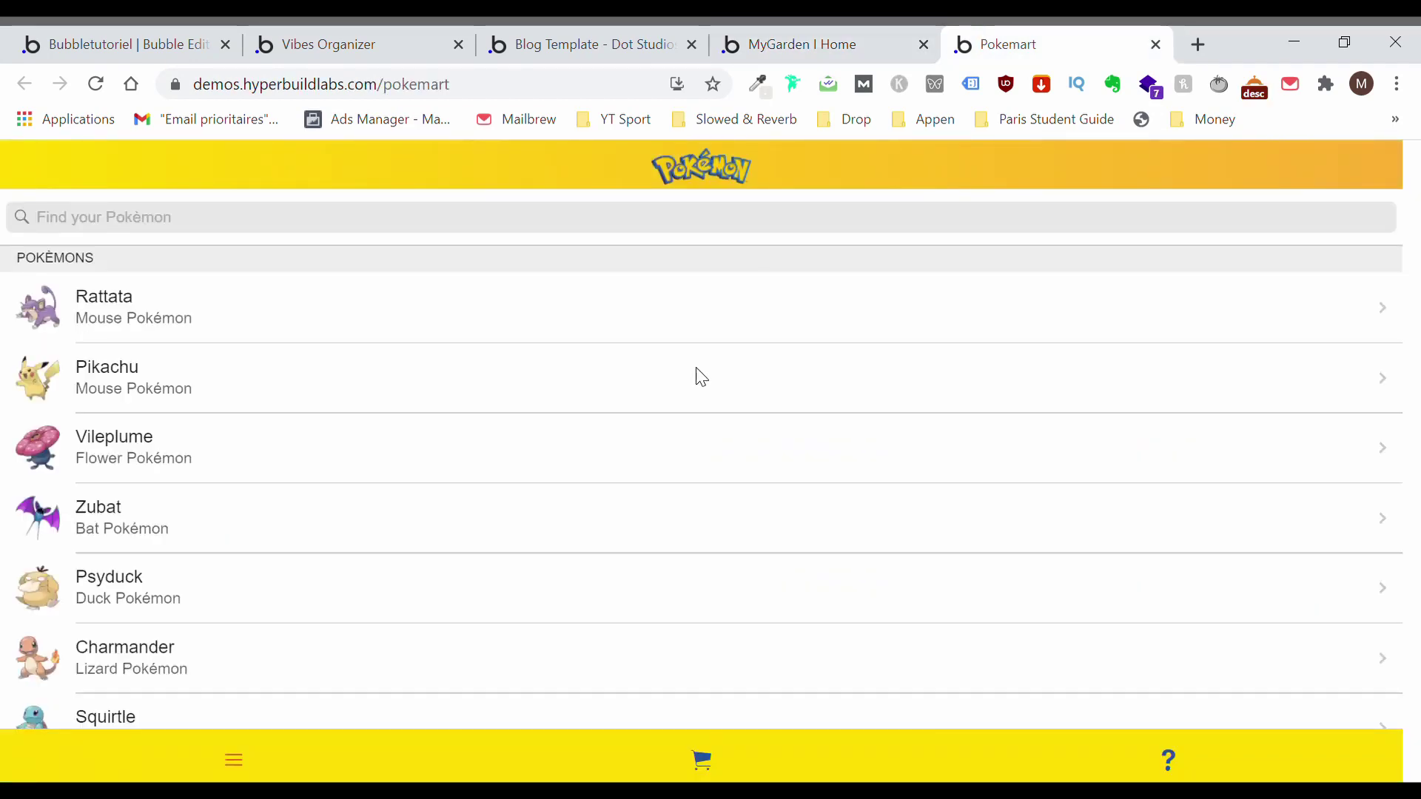
pyautogui.scroll(-4, 704, 393)
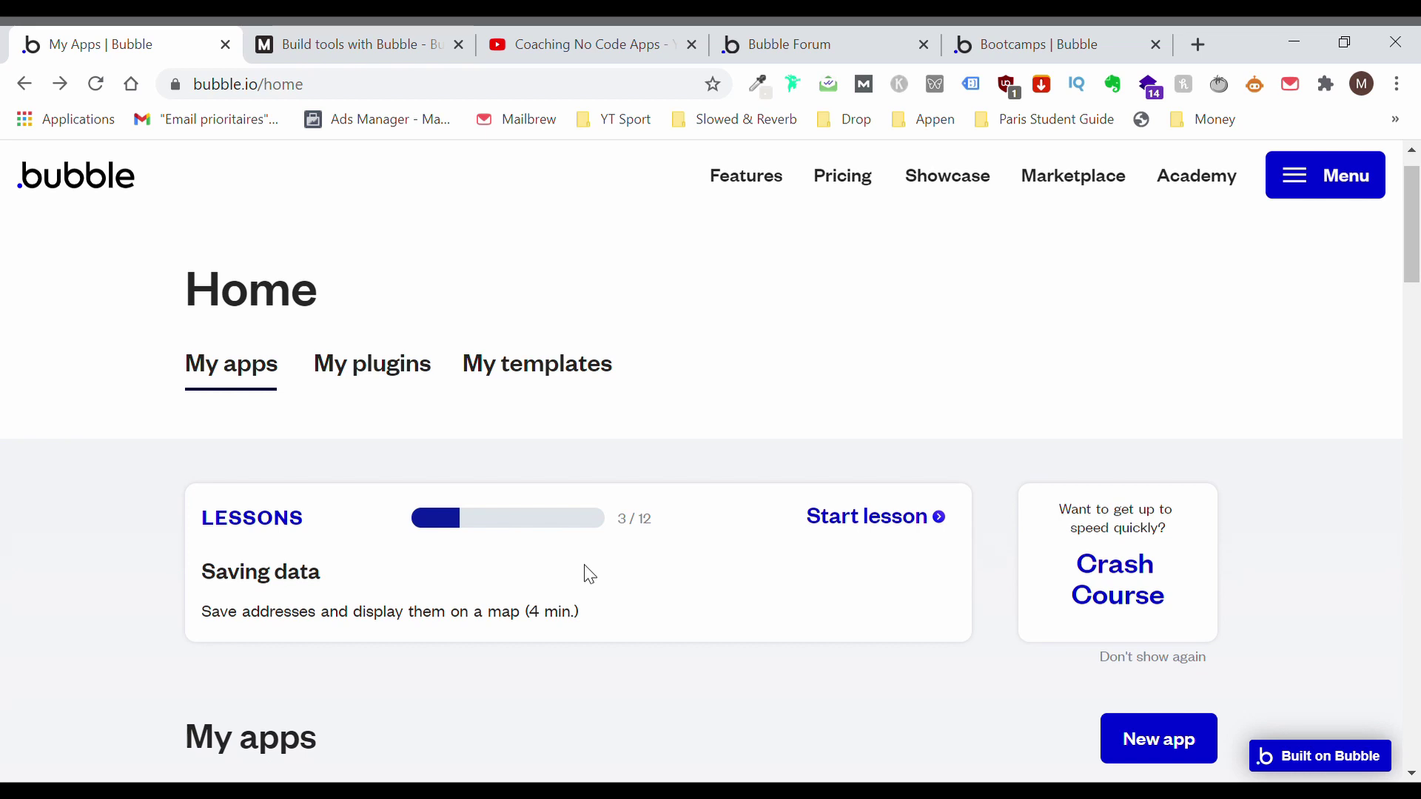
# Switch to Makerpad's Bubble page and review its tutorials, including the app clone tutorials
pyautogui.click(347, 27)
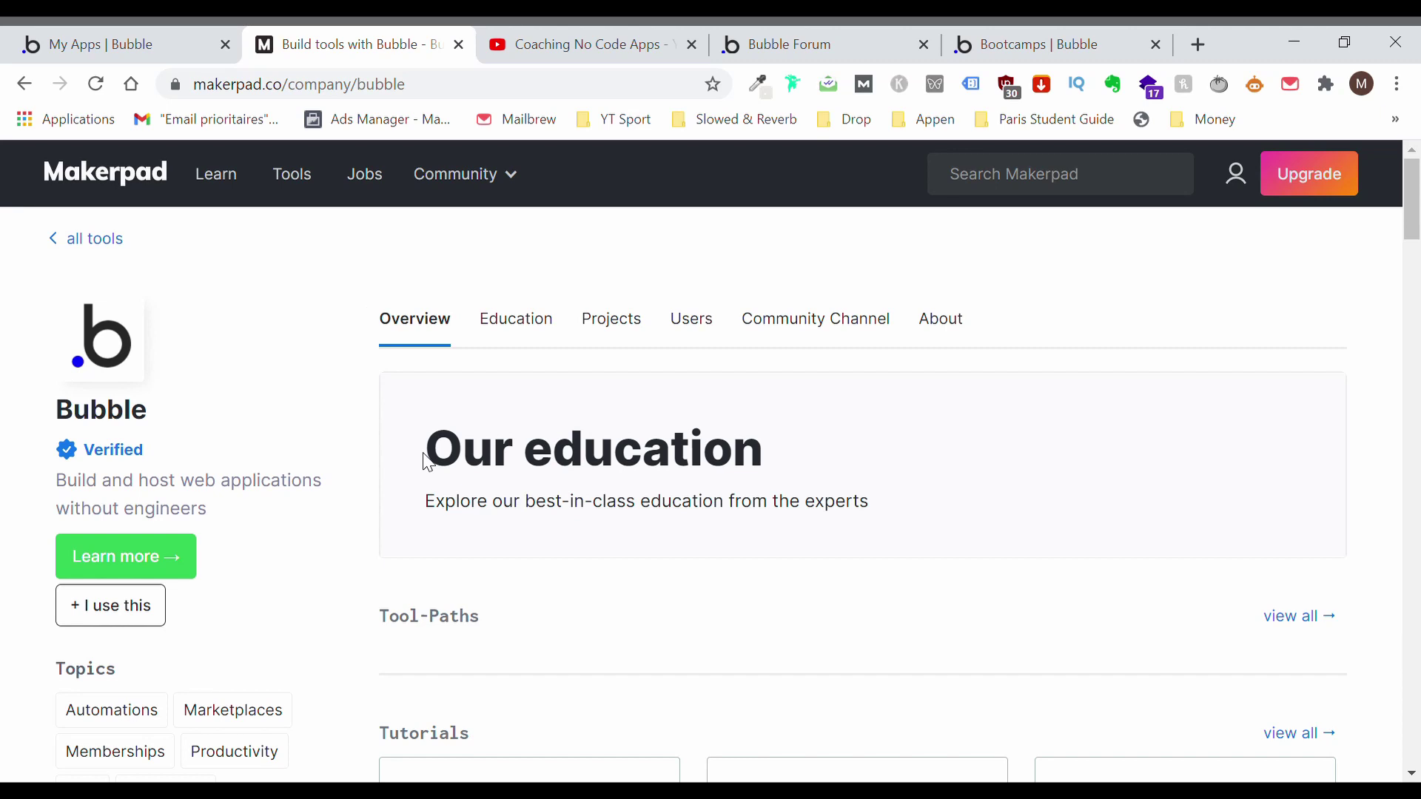
pyautogui.scroll(-5, 453, 556)
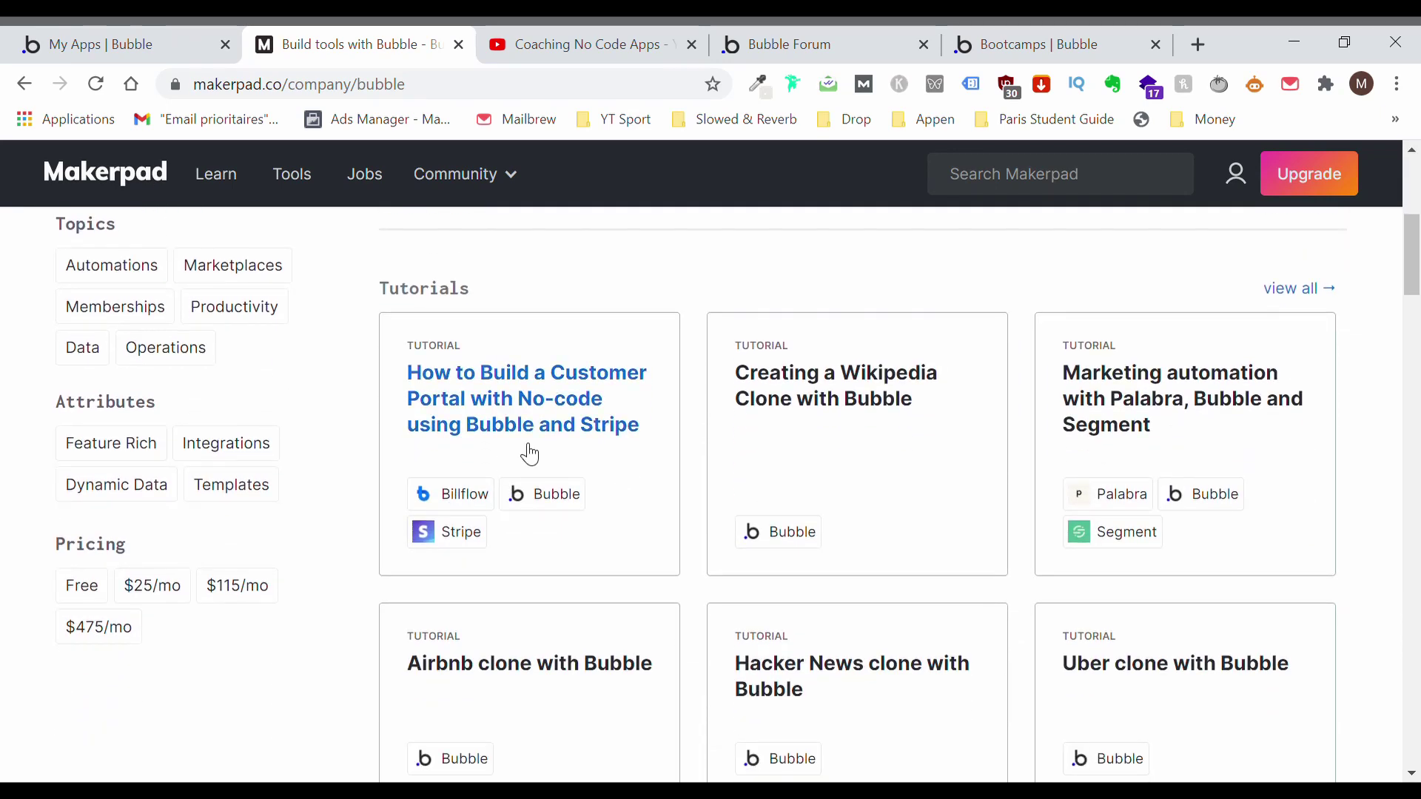
pyautogui.scroll(-2, 640, 552)
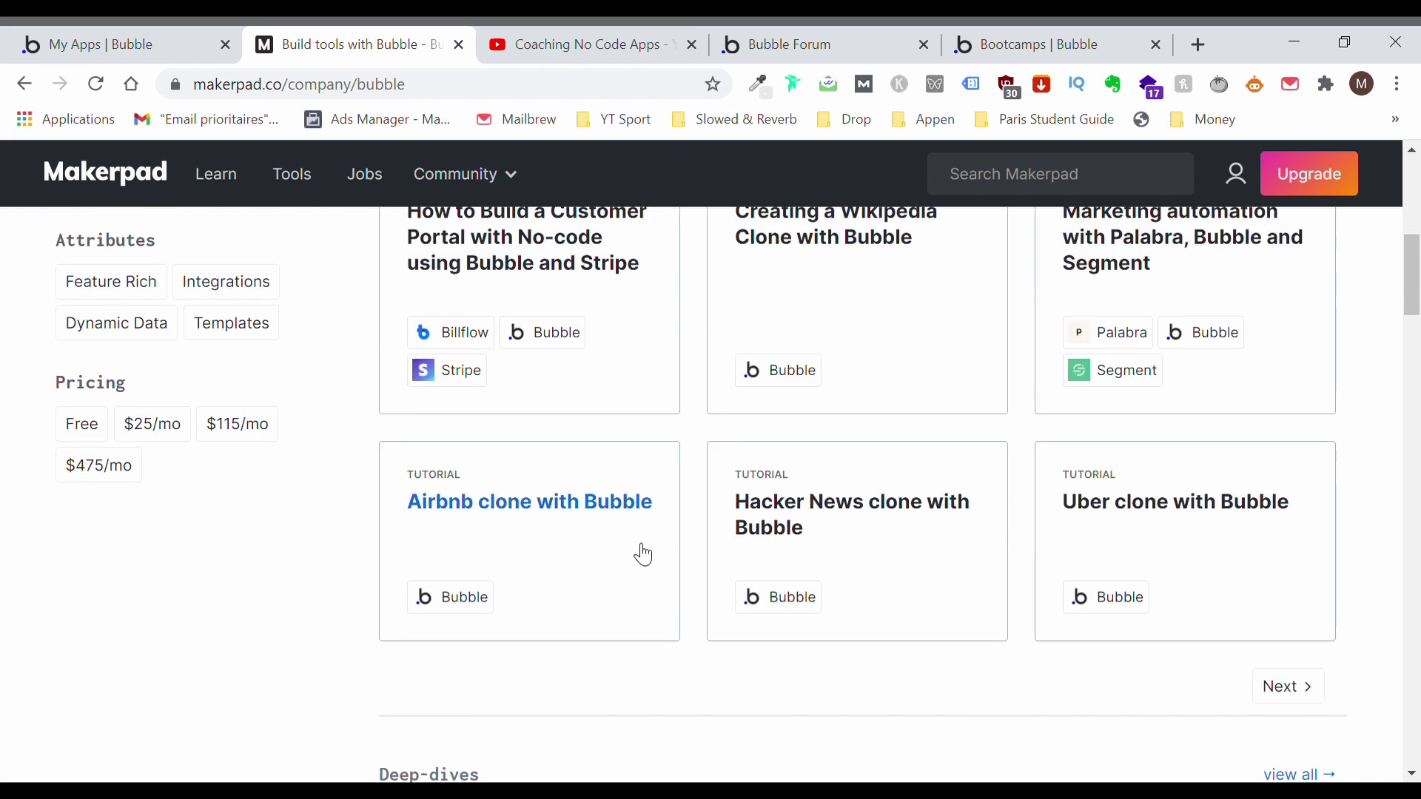
pyautogui.scroll(-3, 821, 555)
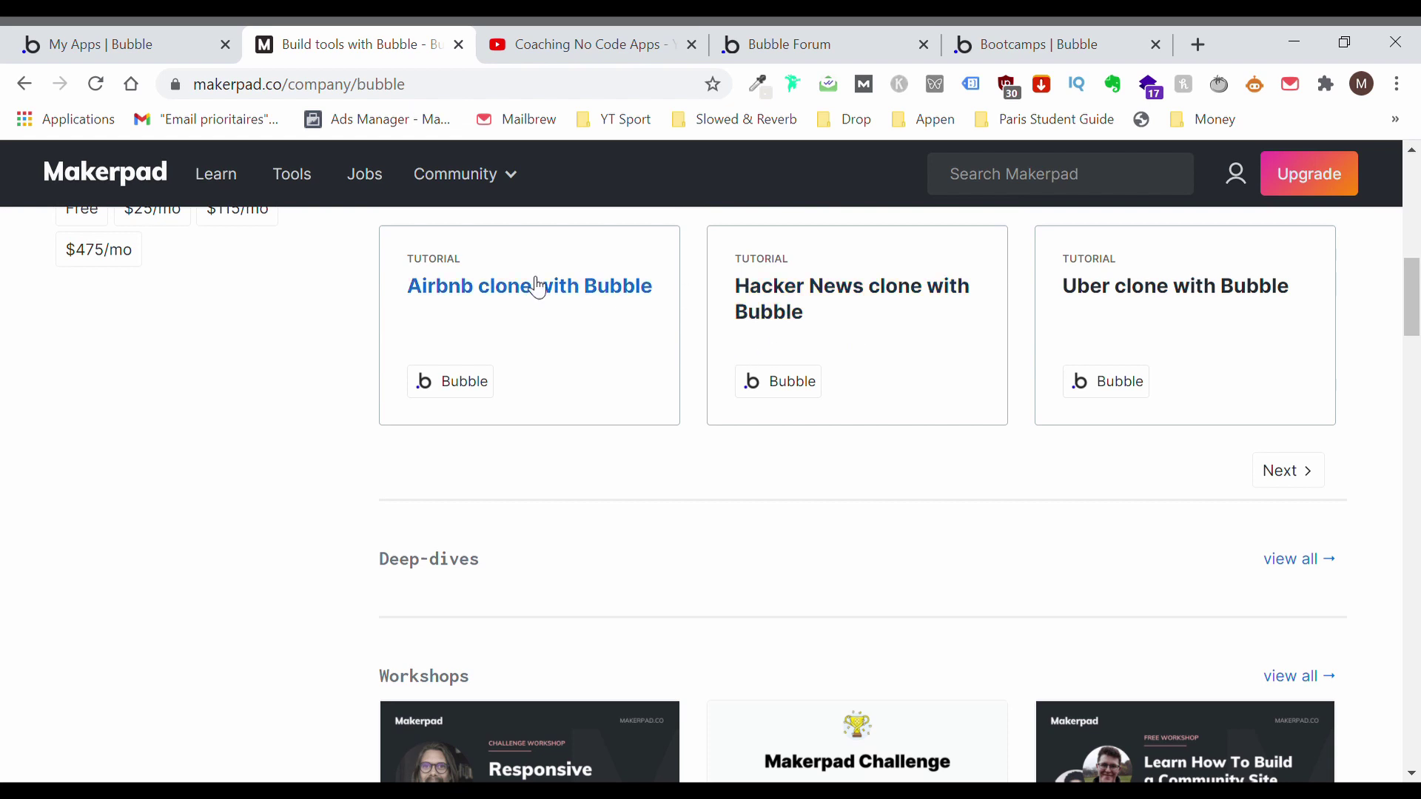
pyautogui.scroll(5, 538, 288)
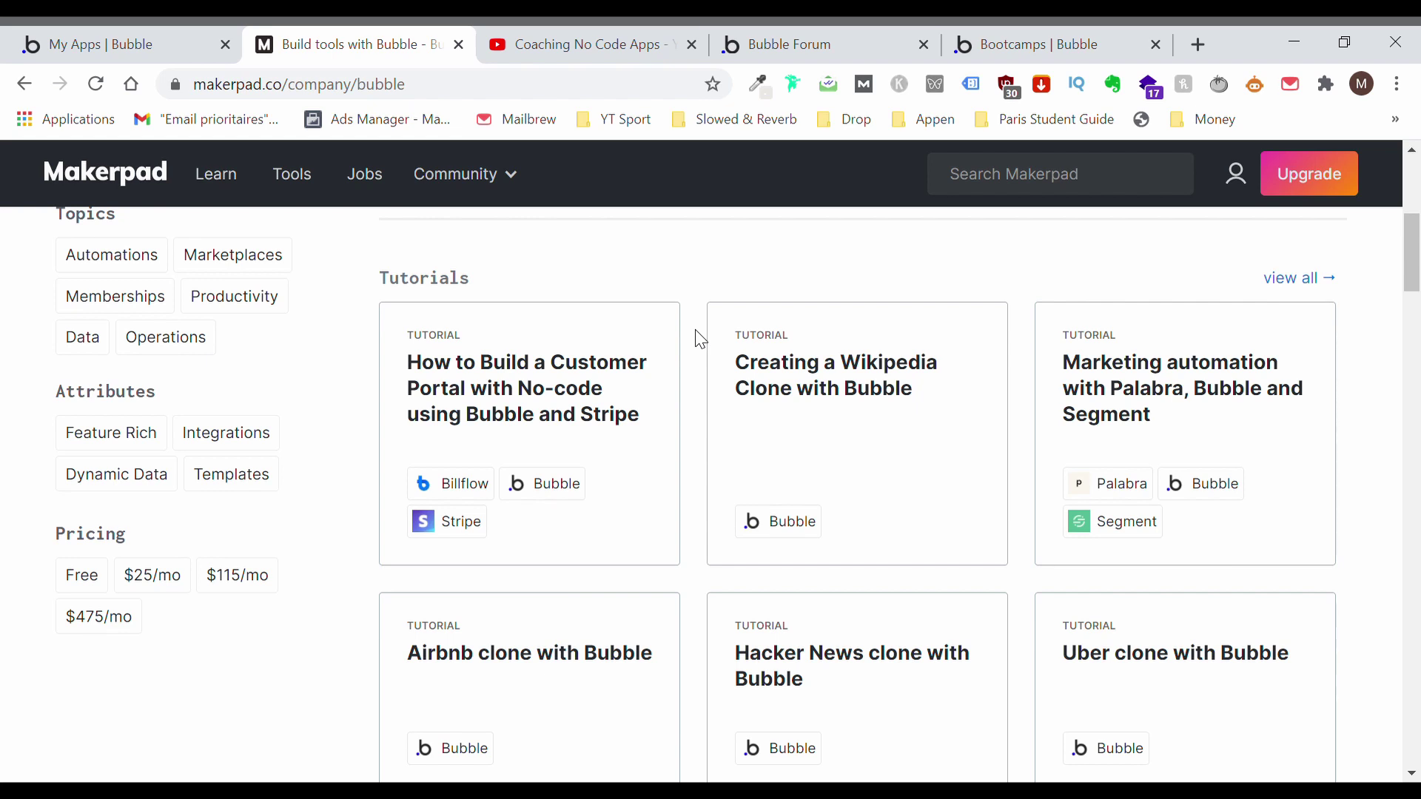
# View the Coaching No Code Apps YouTube channel and the latest topics on the Bubble Forum
pyautogui.click(603, 29)
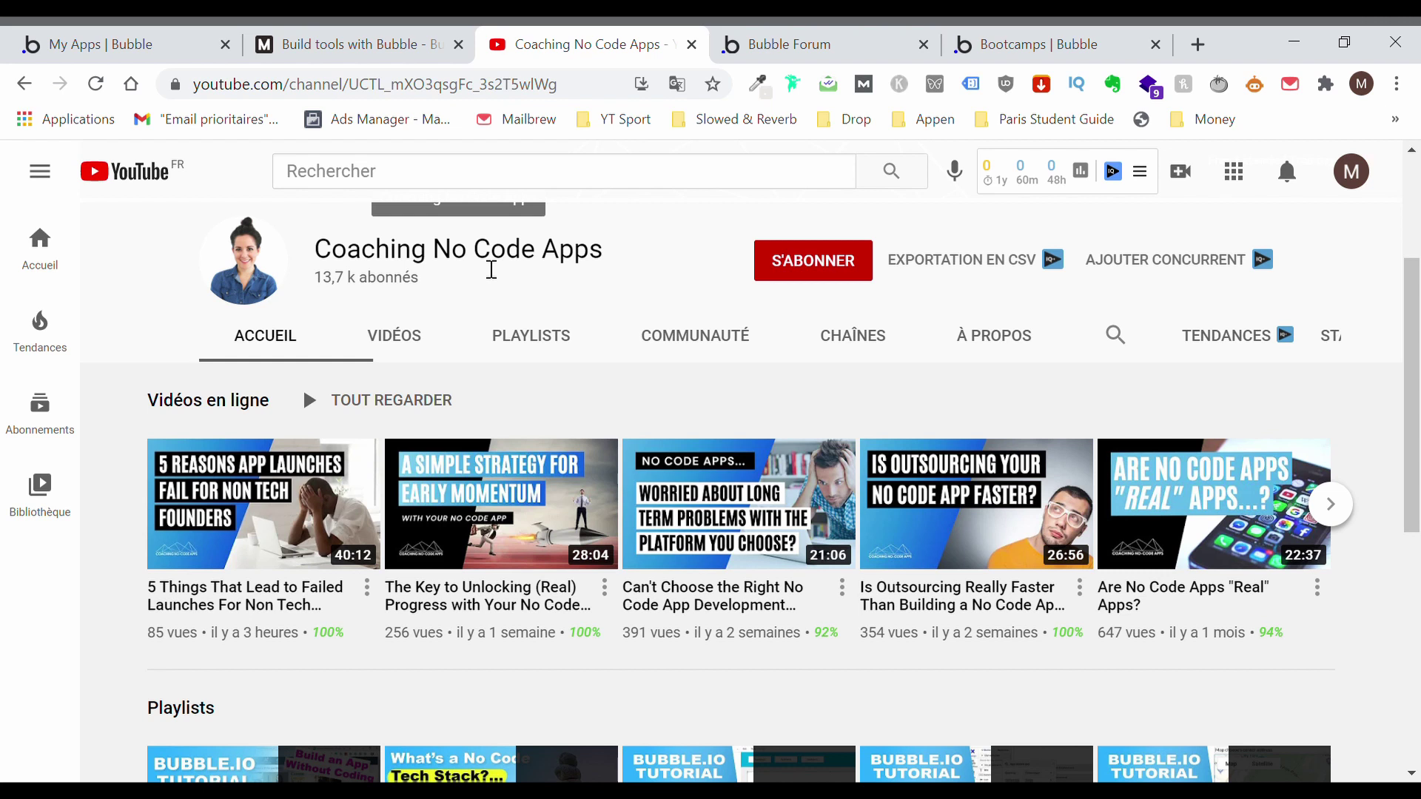
pyautogui.click(846, 35)
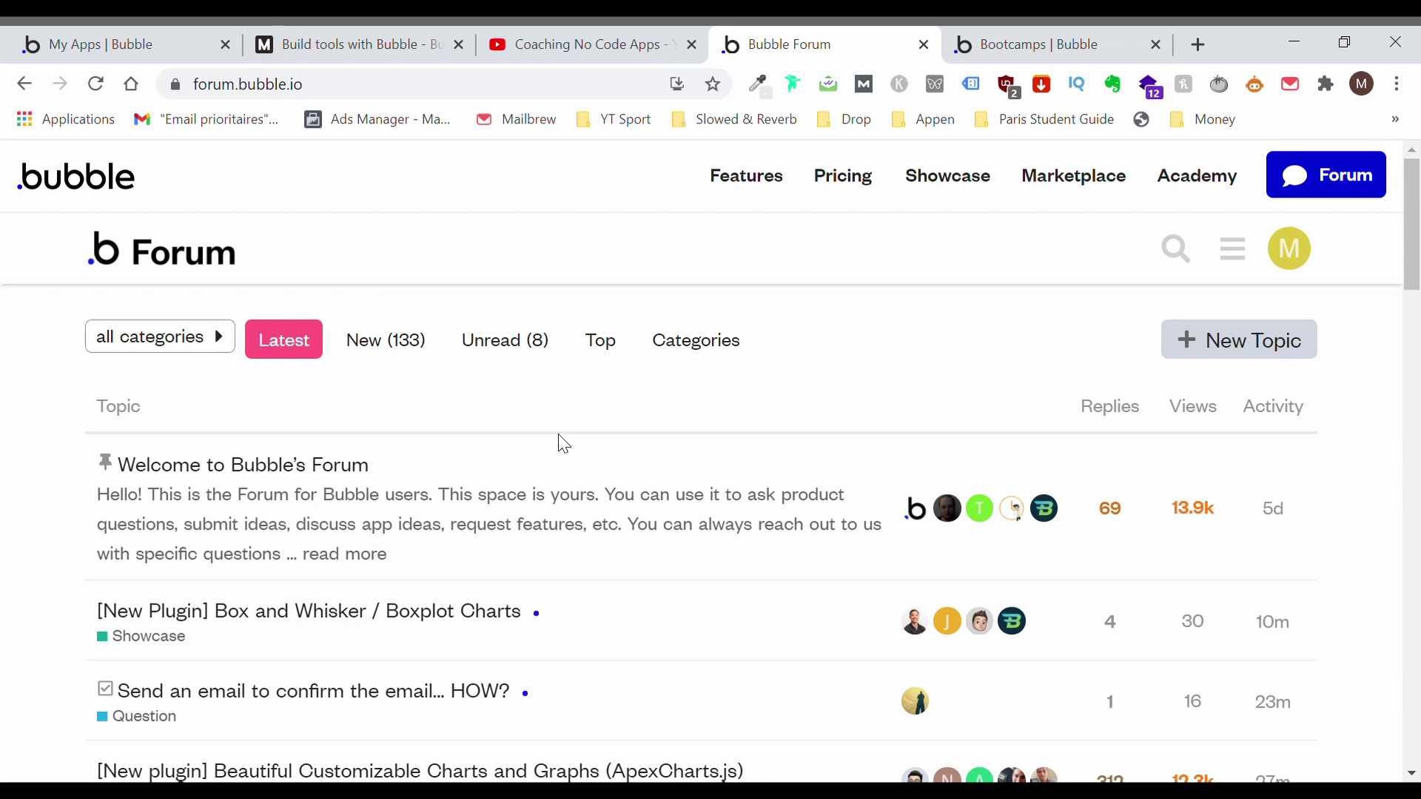
pyautogui.scroll(-1, 564, 444)
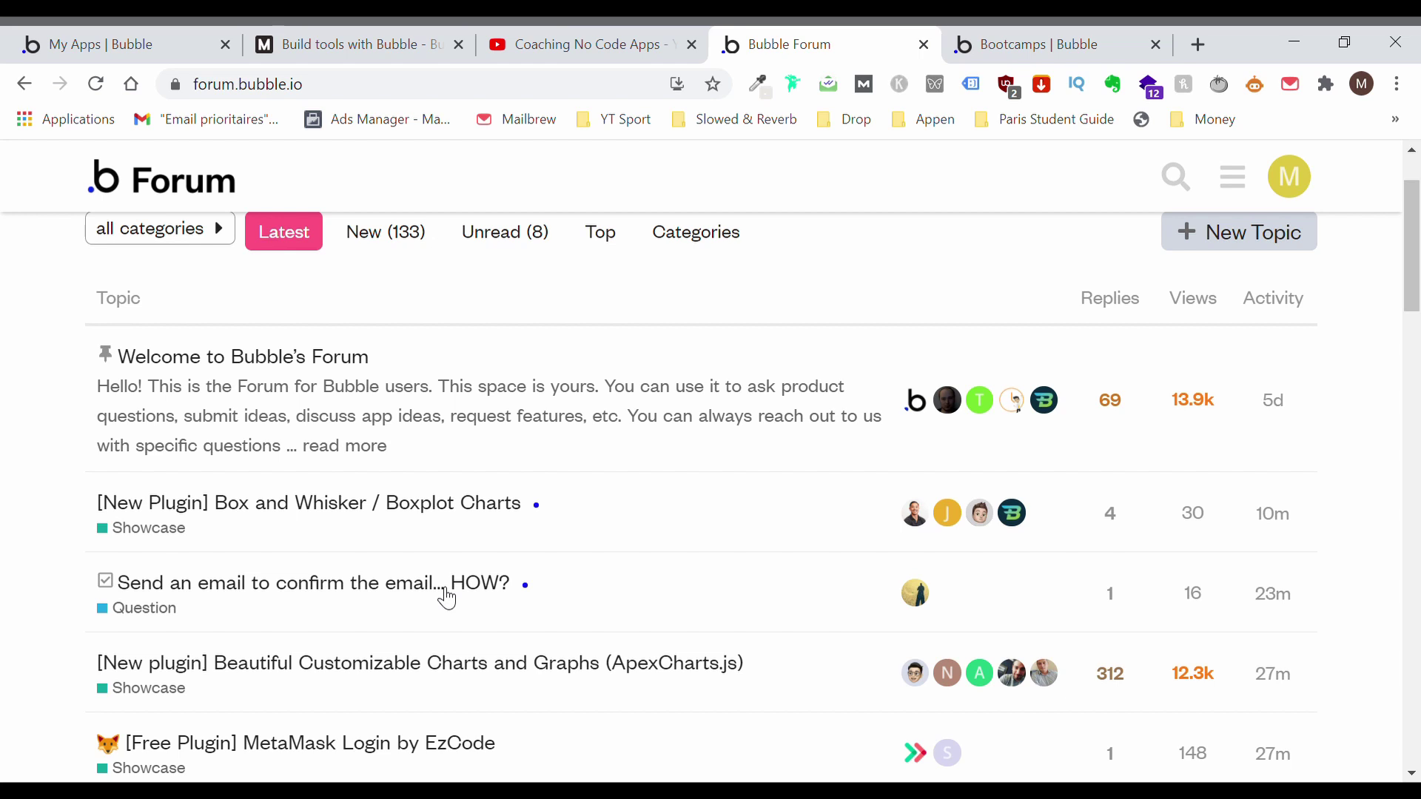
# Switch to Bubble's Bootcamps page and examine the course types, preparation and support details, and the scheduled sessions with their prices
pyautogui.click(1010, 33)
pyautogui.scroll(-1, 818, 507)
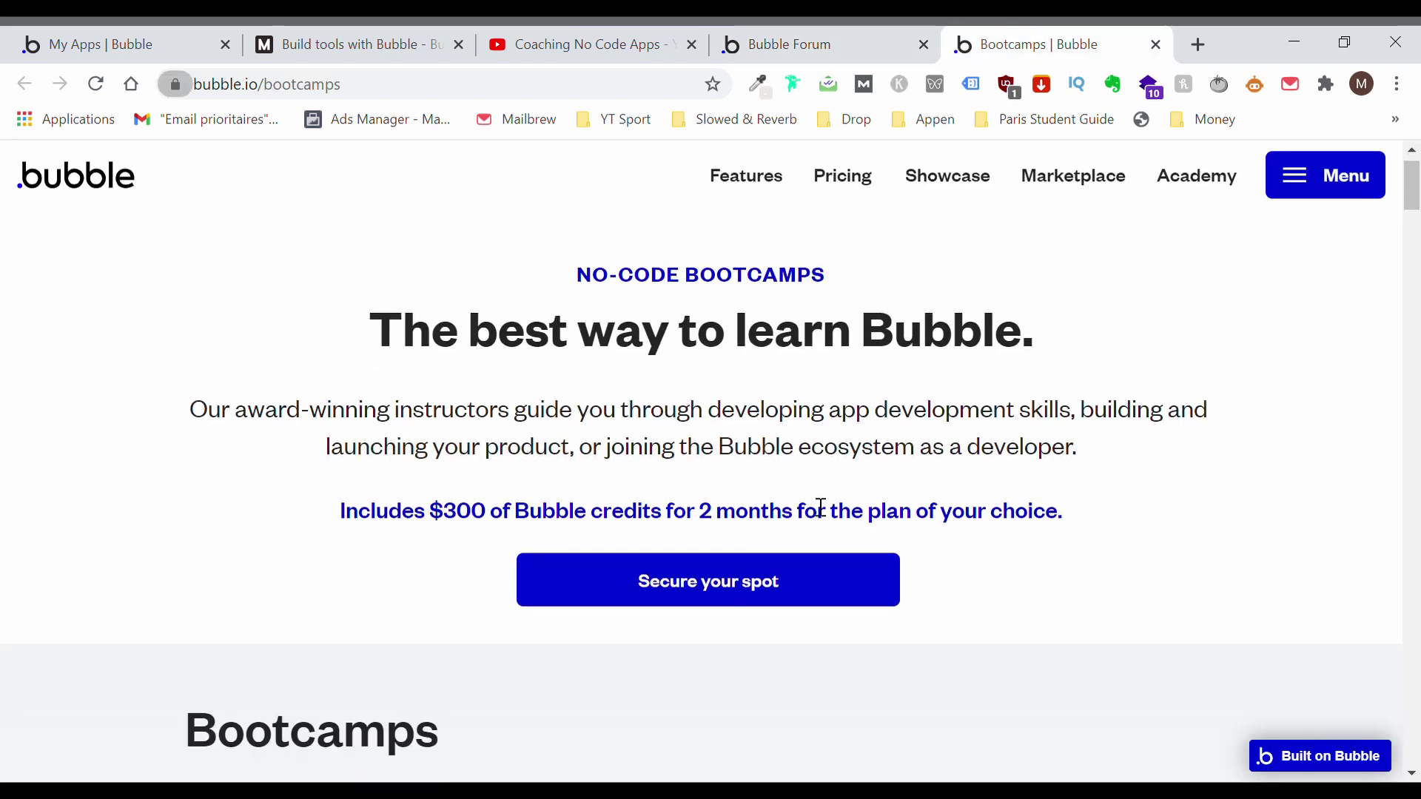
pyautogui.scroll(-2, 946, 476)
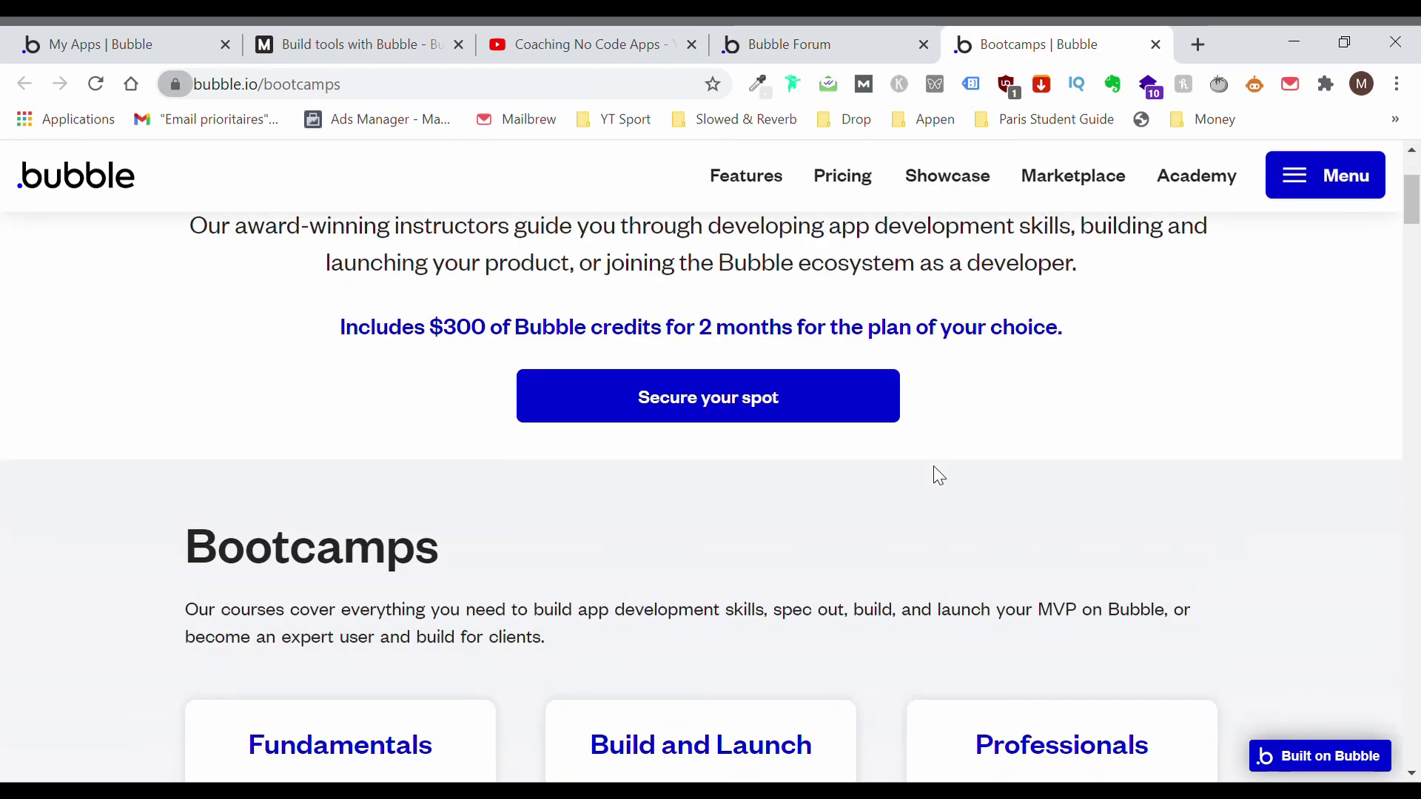
pyautogui.scroll(-2, 938, 475)
pyautogui.scroll(-10, 937, 474)
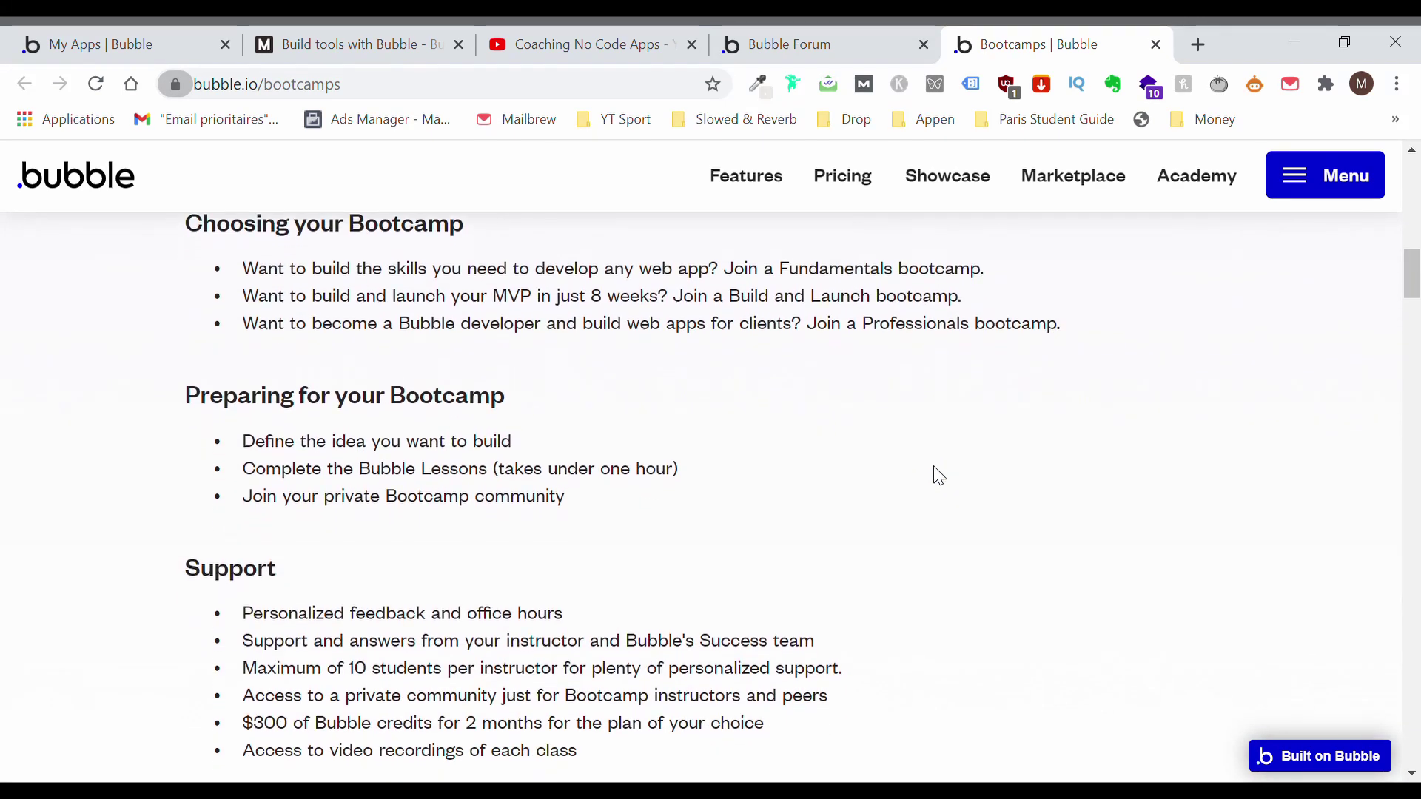
pyautogui.scroll(-7, 939, 474)
pyautogui.scroll(-20, 939, 475)
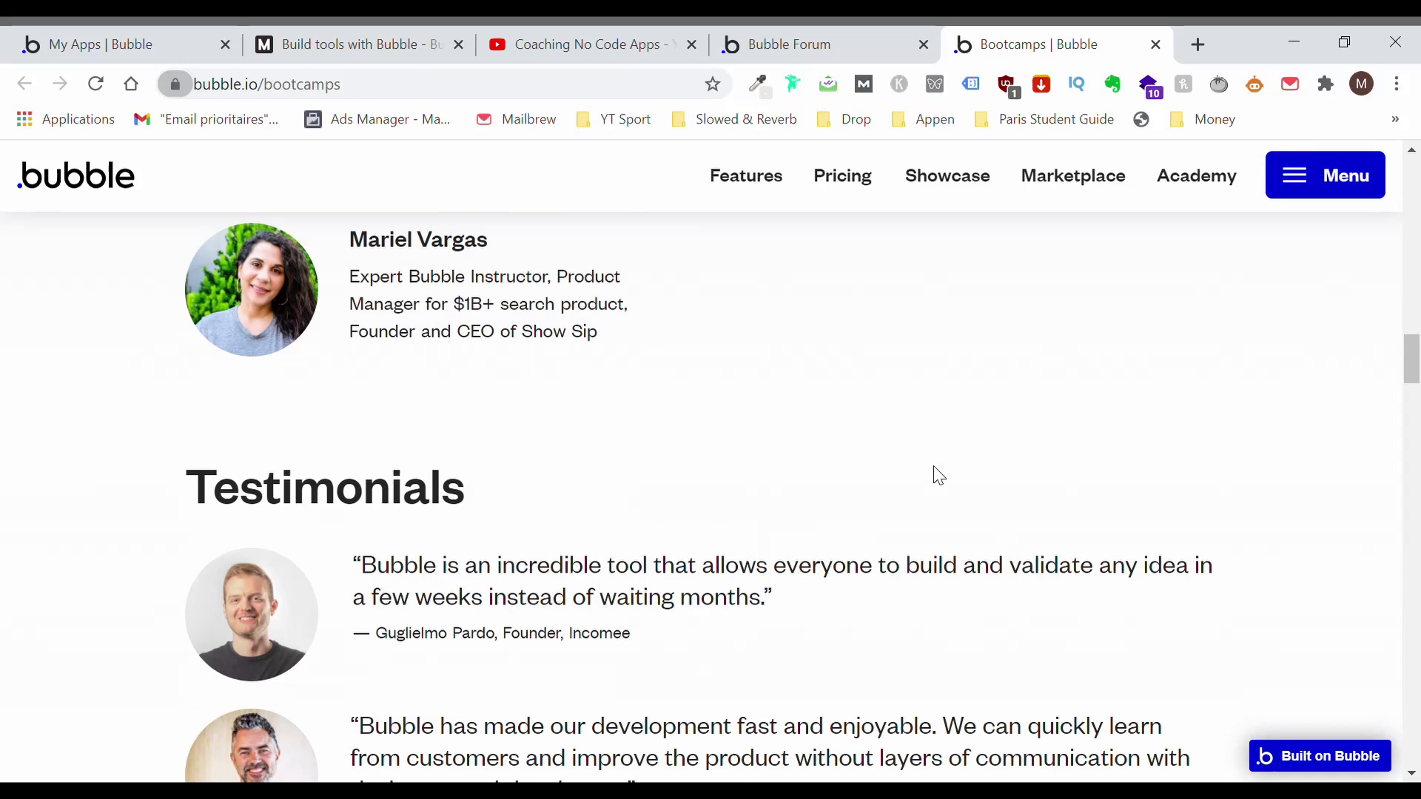
pyautogui.scroll(3, 939, 474)
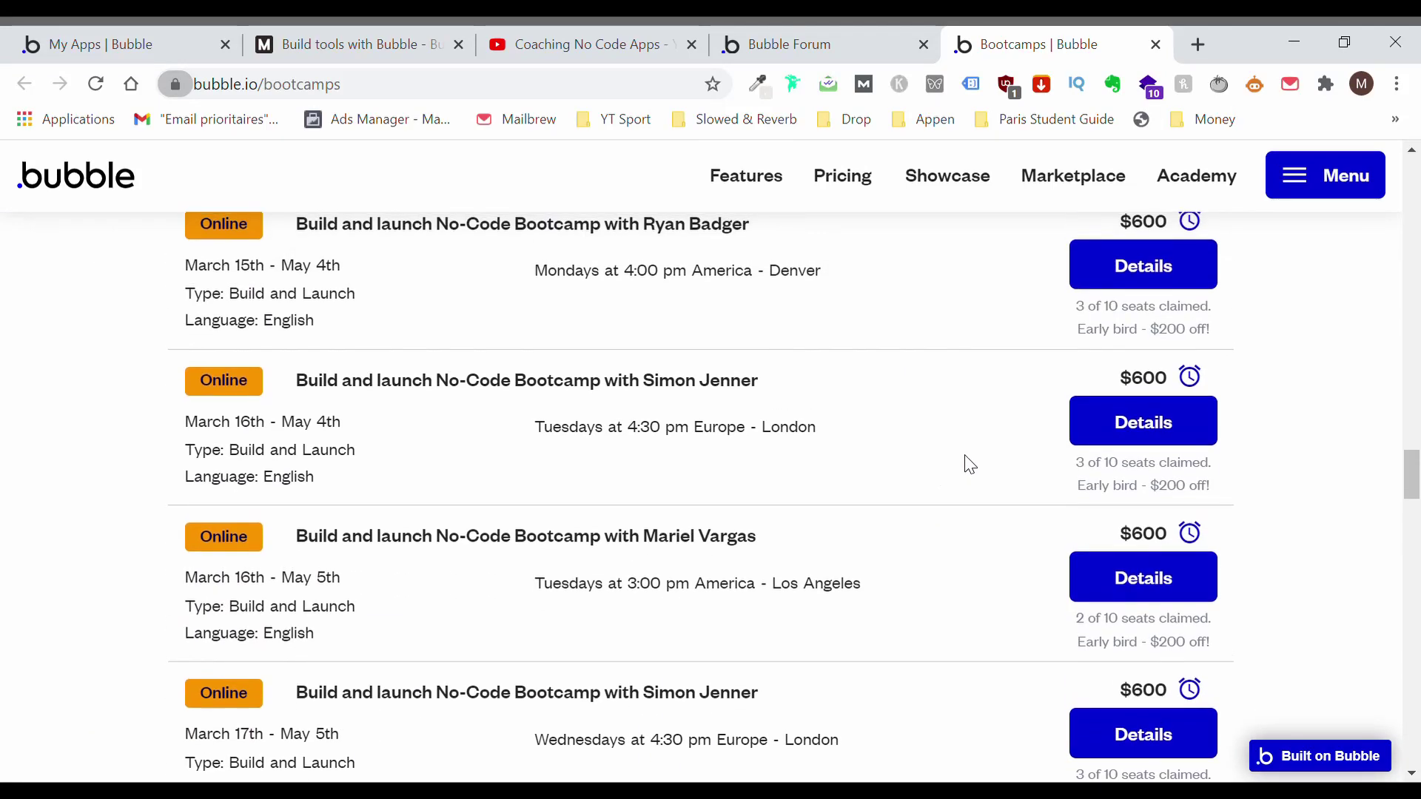
pyautogui.scroll(2, 1140, 394)
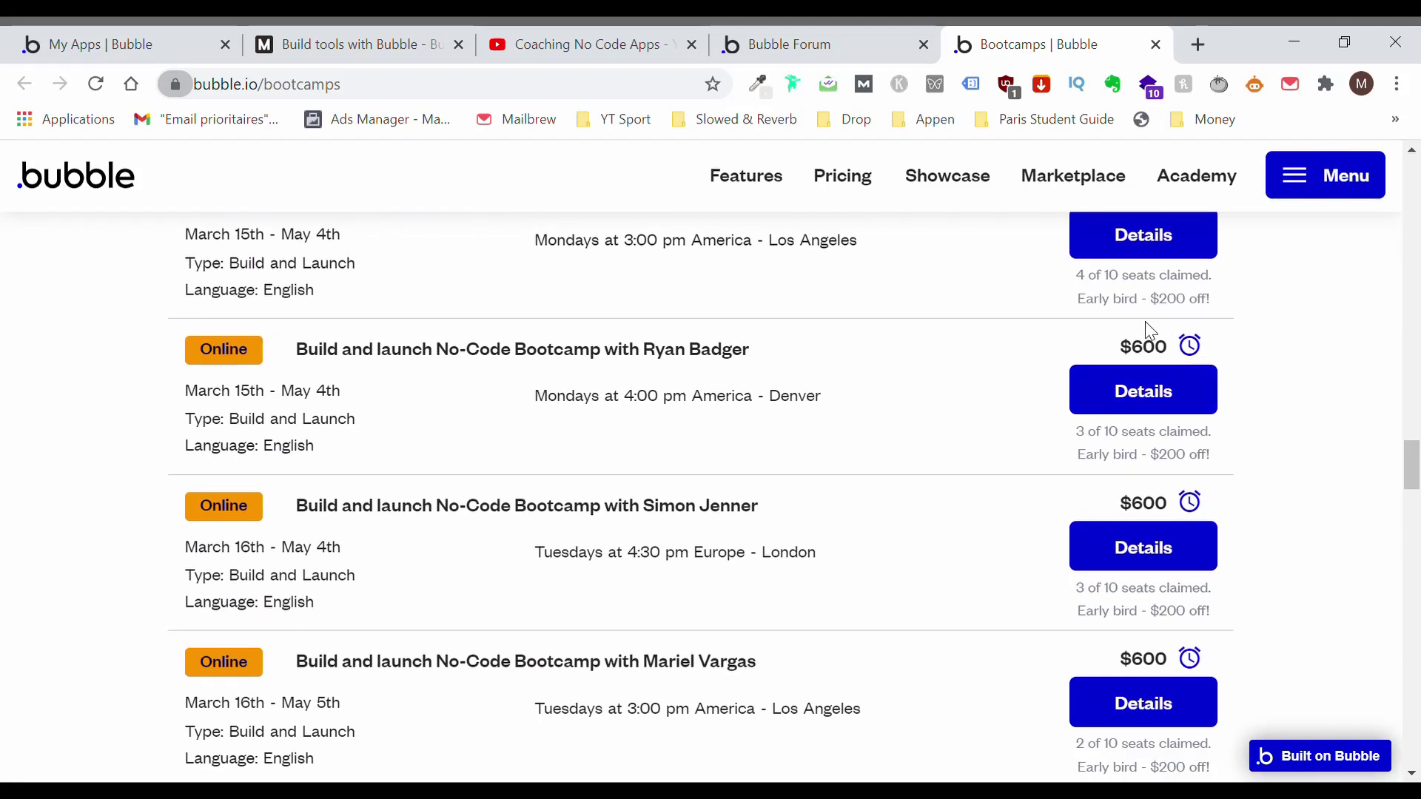
pyautogui.scroll(2, 1153, 333)
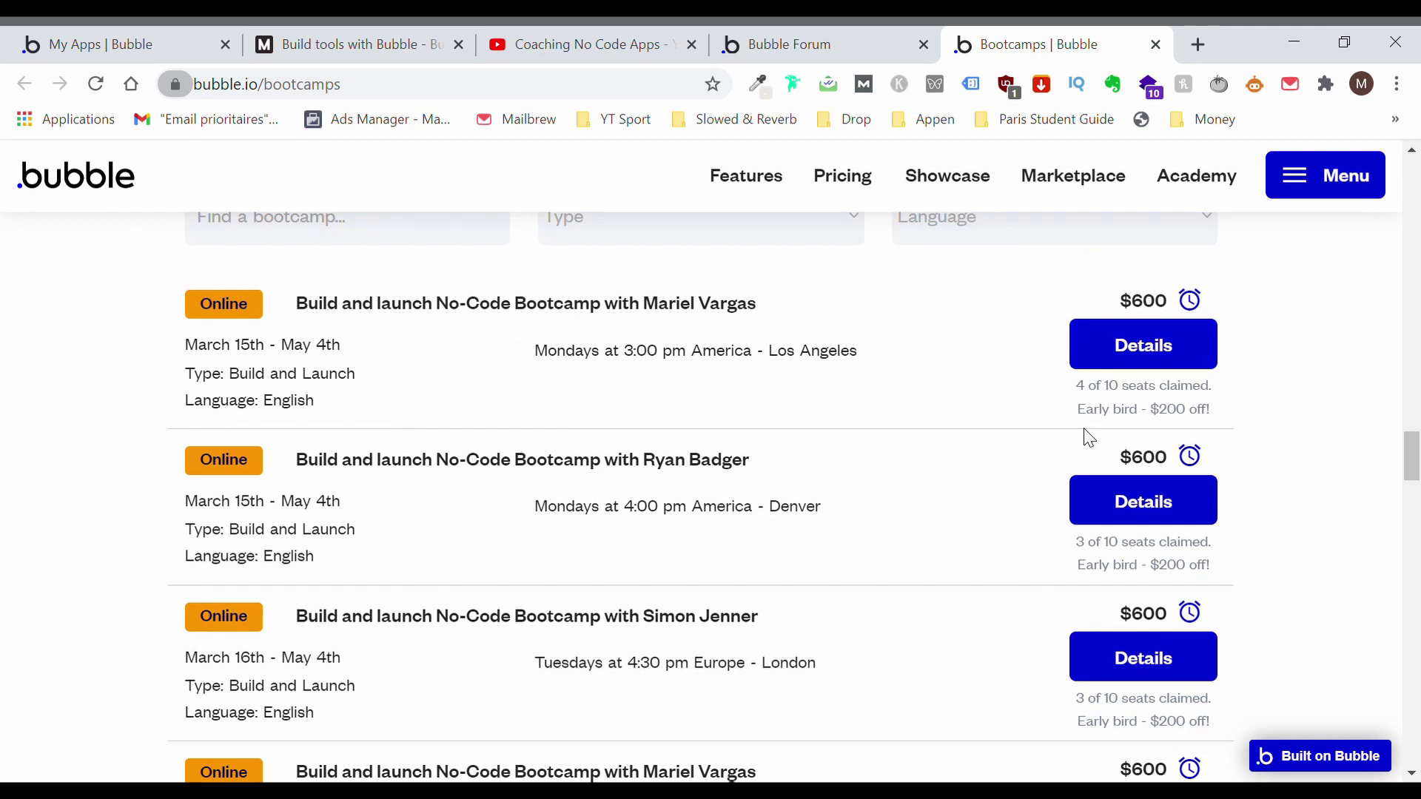
pyautogui.scroll(-5, 1088, 437)
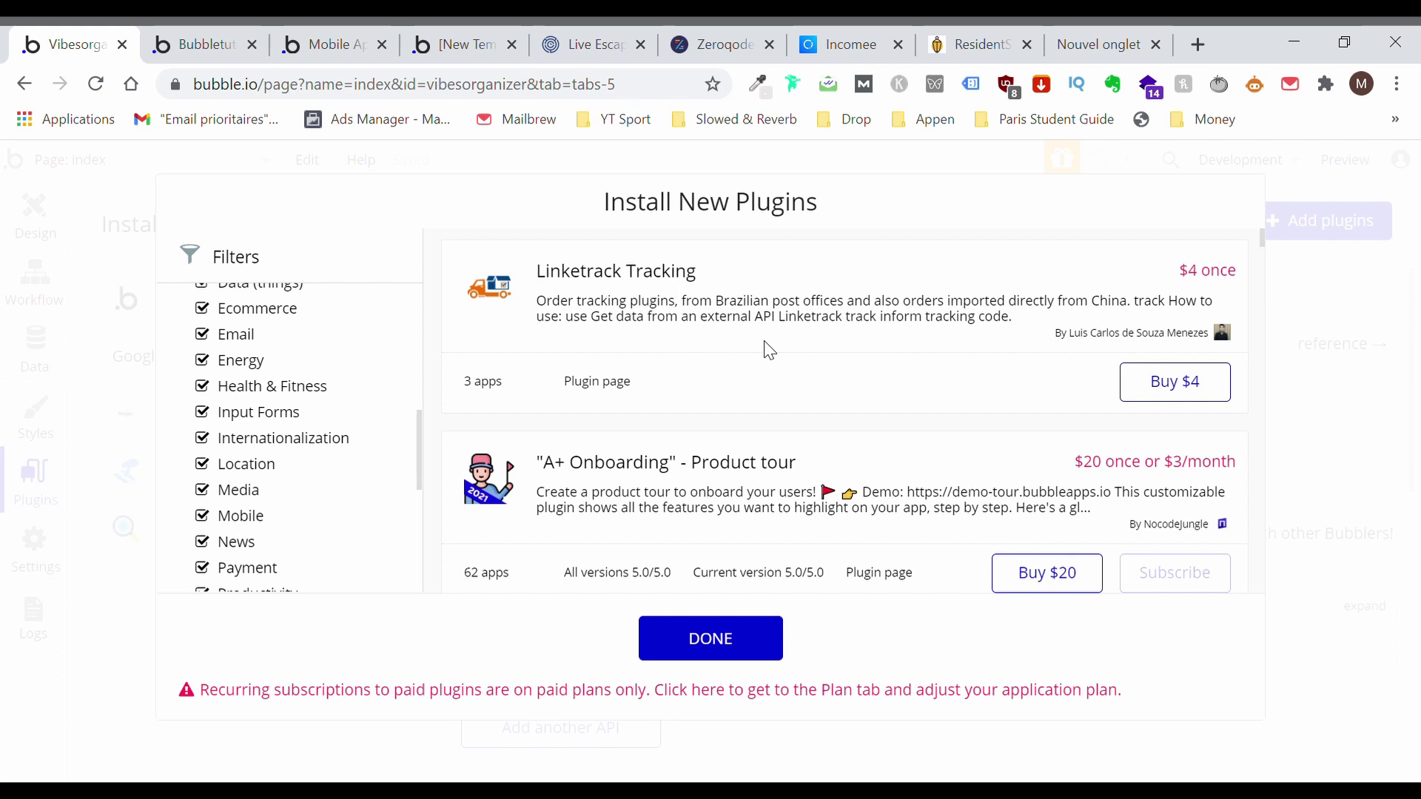
# Close the plugin installation dialog and inspect the code of the Incomee homepage with the browser's developer tools
pyautogui.click(712, 652)
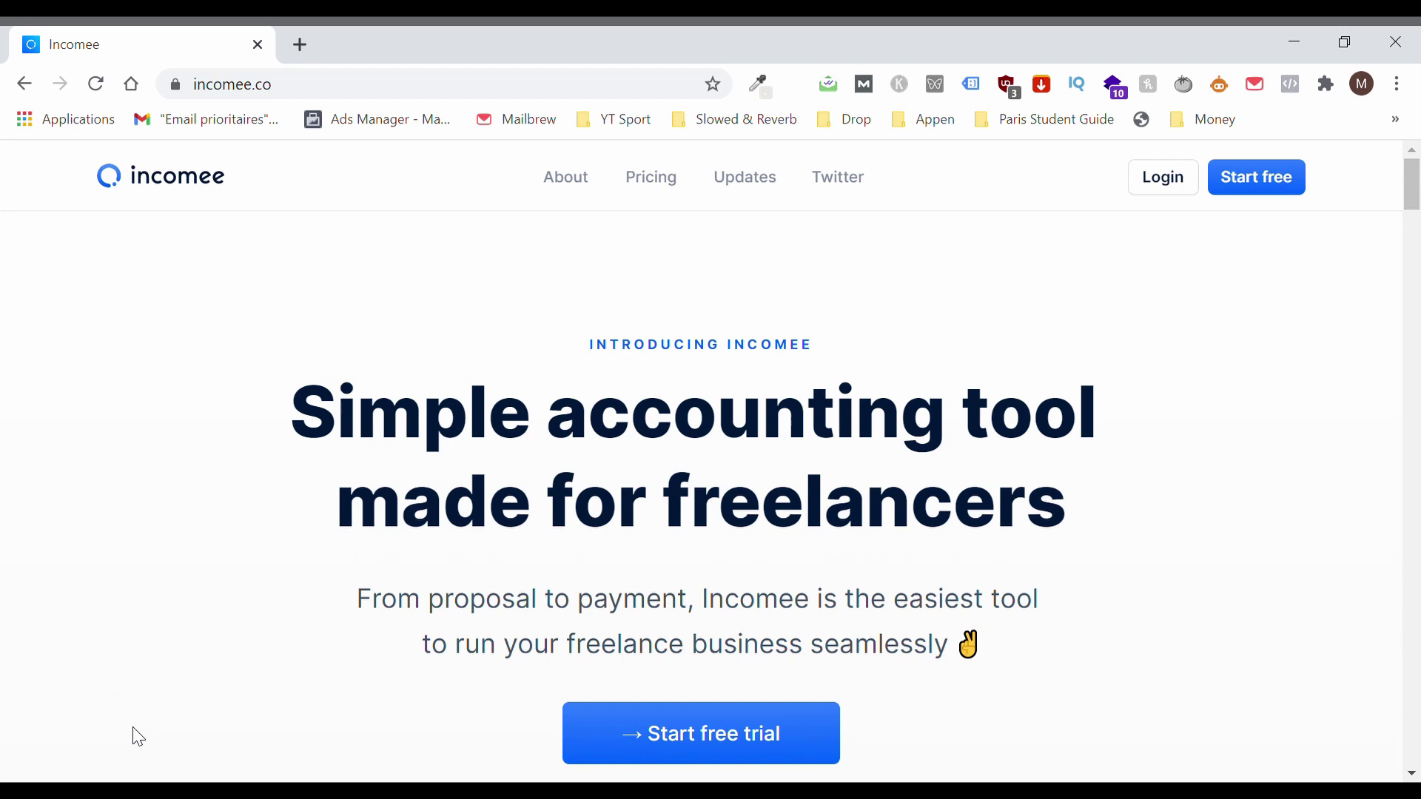
pyautogui.hotkey('ctrl', 'shift', 'i')
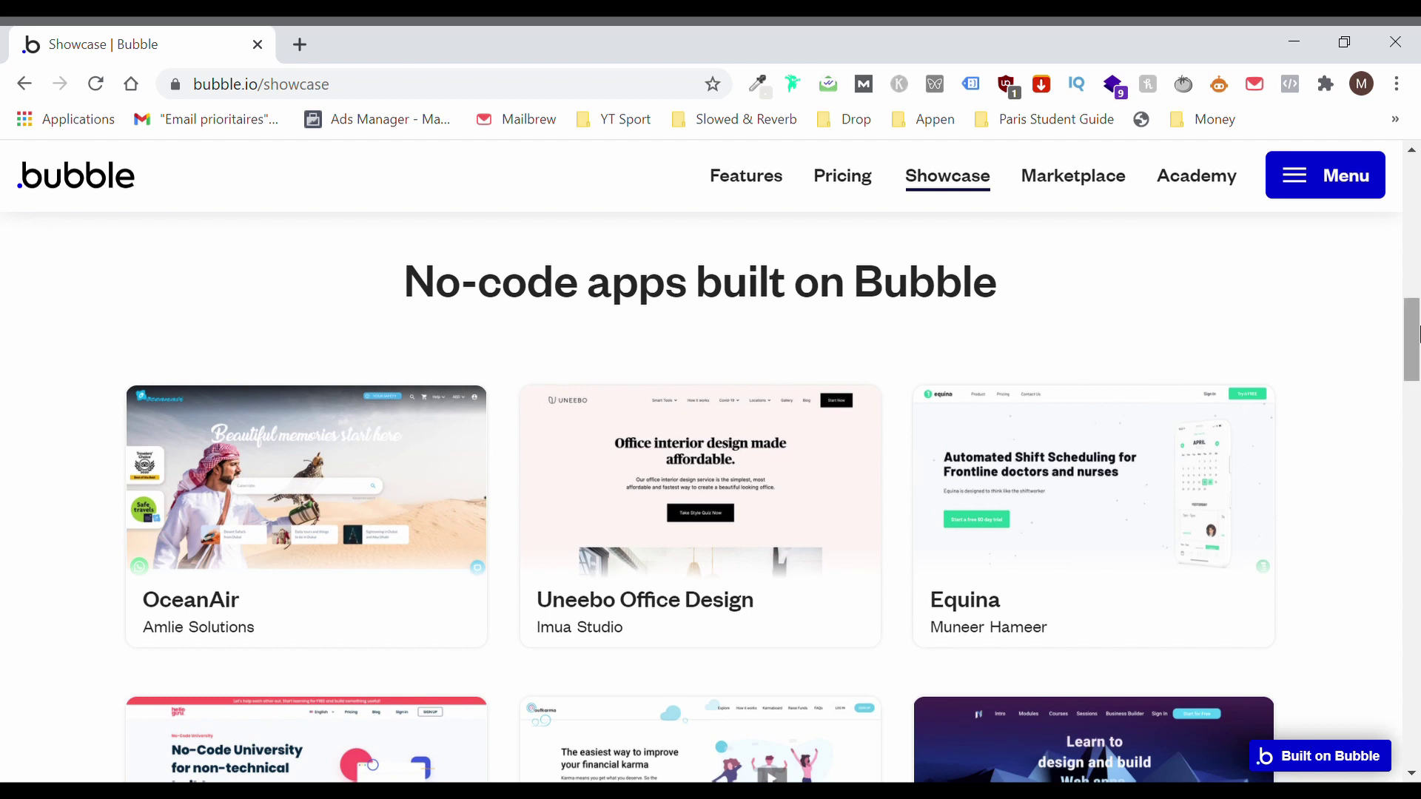
# Browse the no-code apps built on Bubble across the Showcase page
pyautogui.moveTo(1410, 337); pyautogui.dragTo(1414, 614)
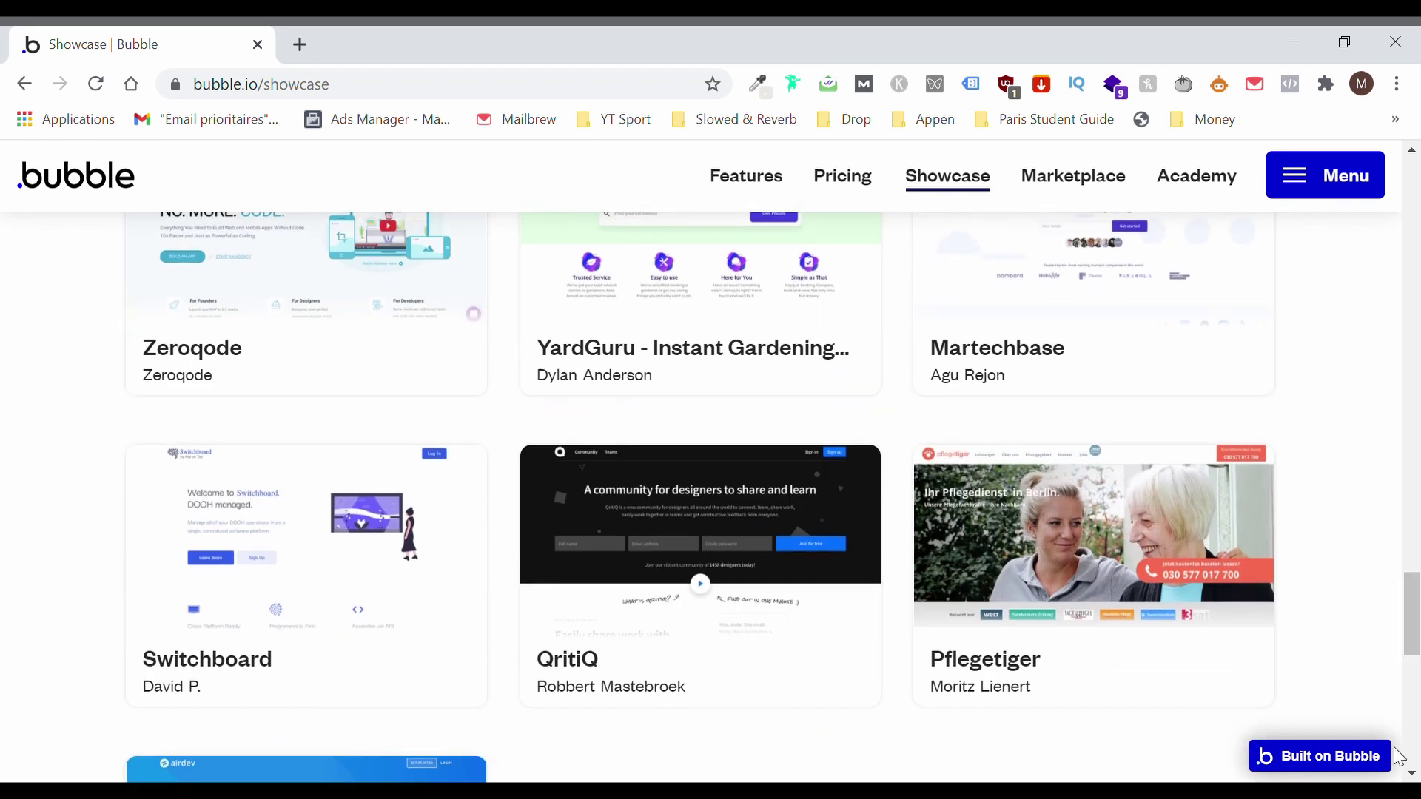
pyautogui.moveTo(1411, 651); pyautogui.dragTo(1386, 447)
pyautogui.moveTo(1387, 447); pyautogui.dragTo(1382, 474)
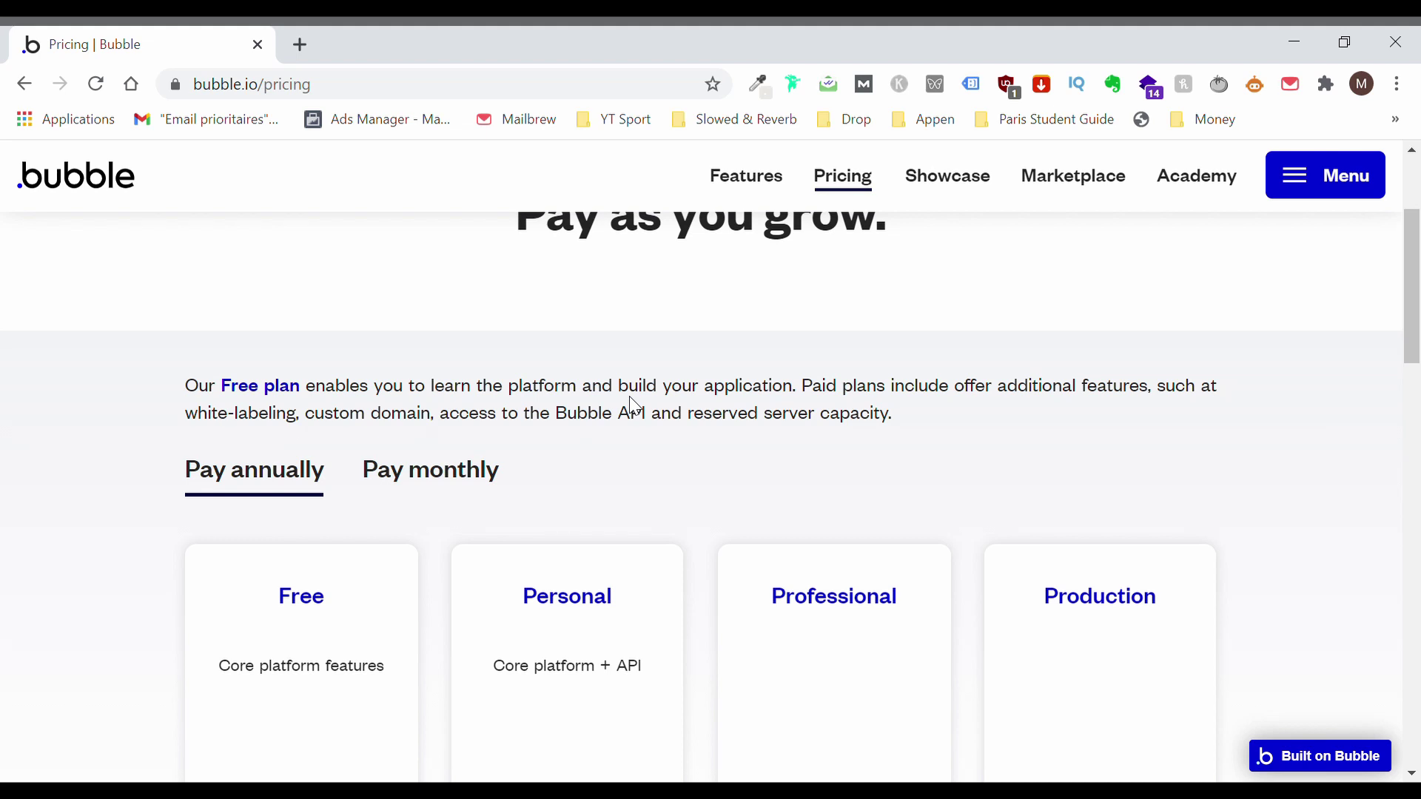
# Review the annual plan prices on Bubble's Pricing page and switch to the monthly payment prices
pyautogui.scroll(-2, 370, 492)
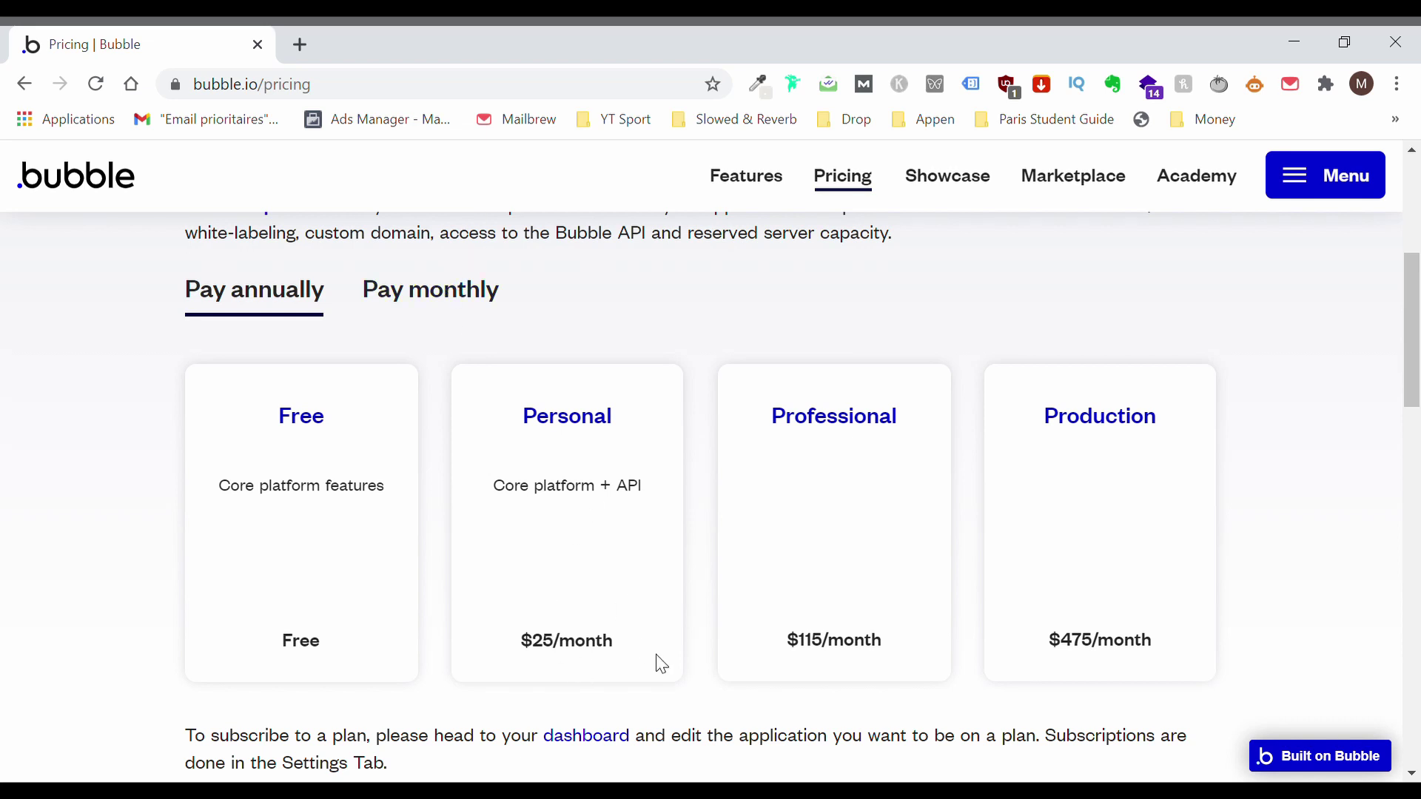
pyautogui.click(465, 296)
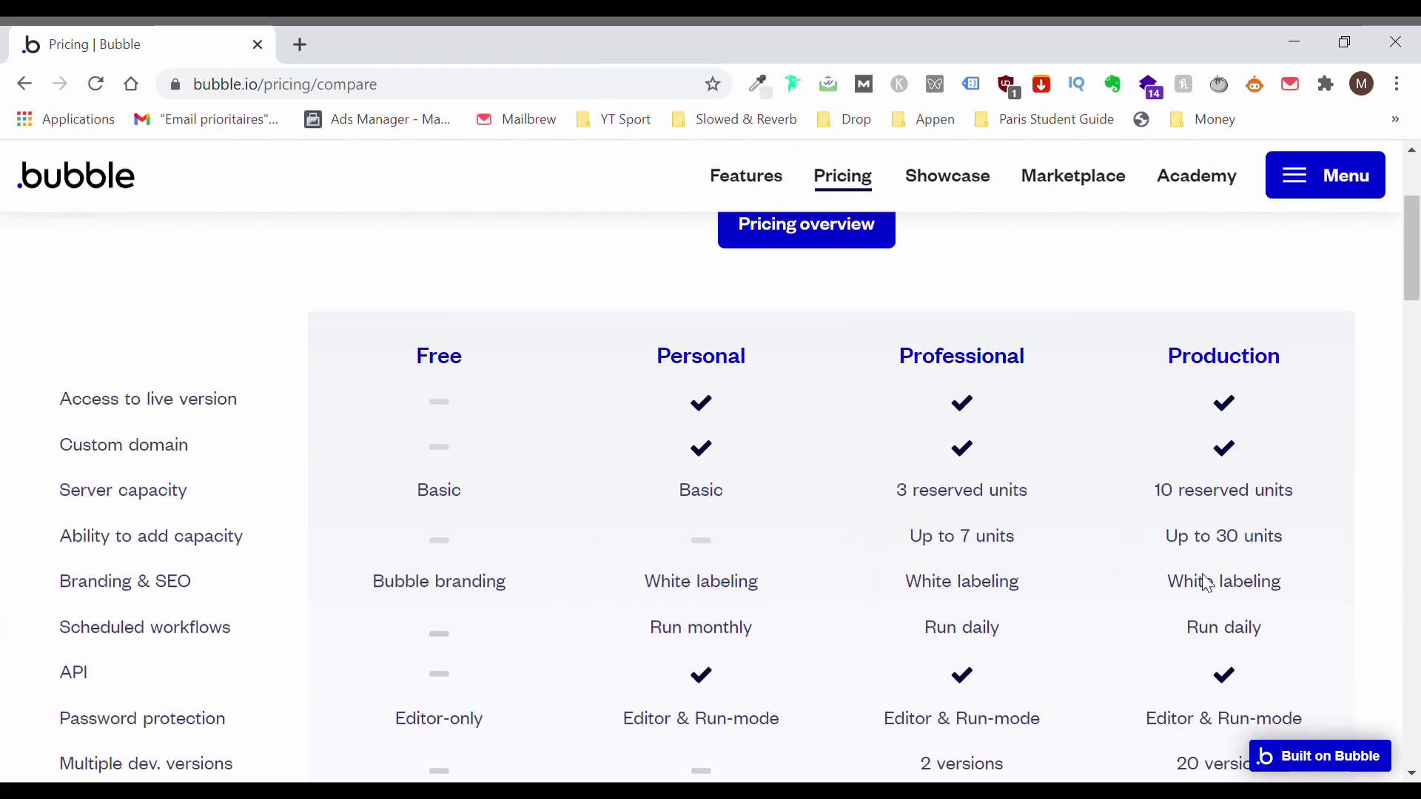
# Compare the features and prices of all four plans in the comparison table, and highlight the per-application pricing note in the Pricing FAQ
pyautogui.scroll(-3, 867, 656)
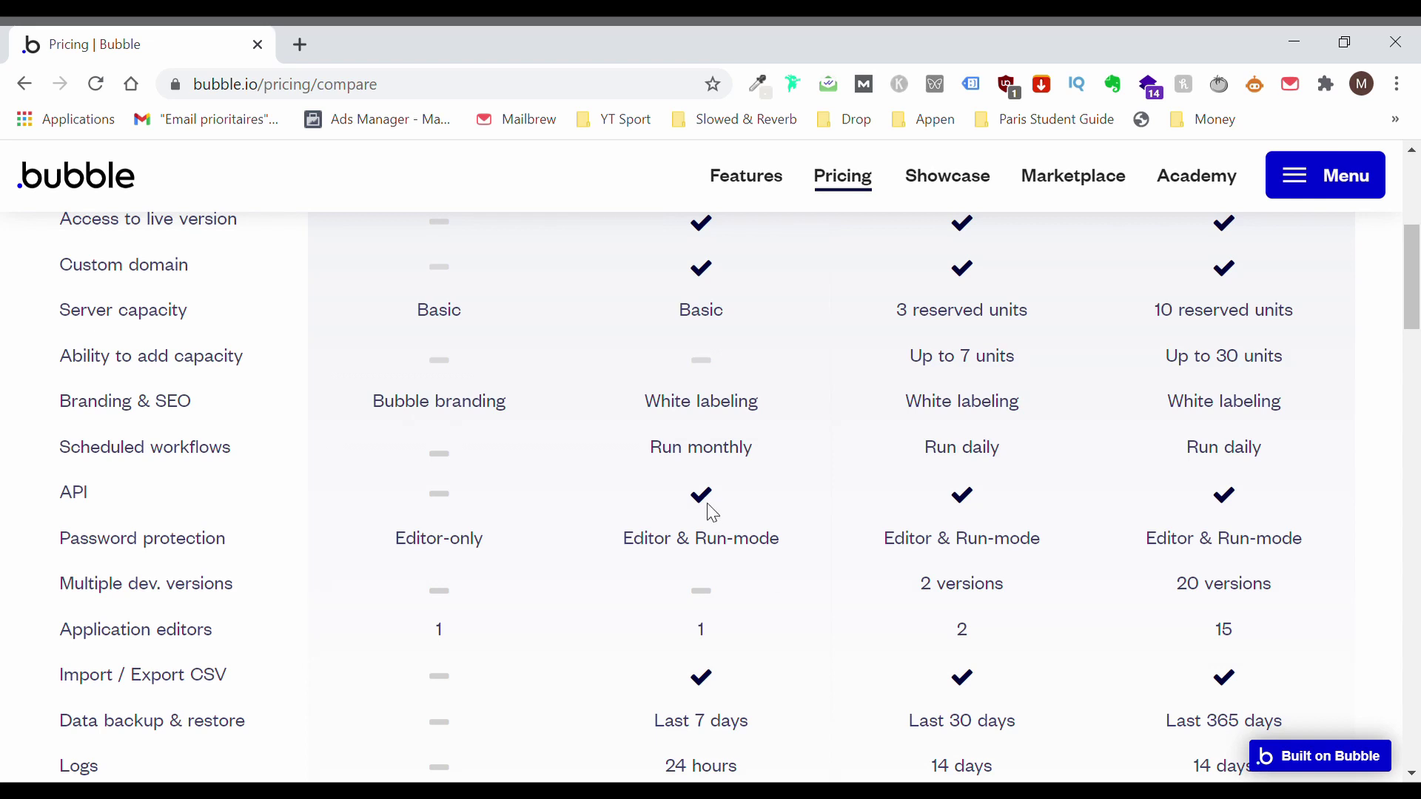
pyautogui.scroll(1, 713, 512)
pyautogui.scroll(-3, 720, 515)
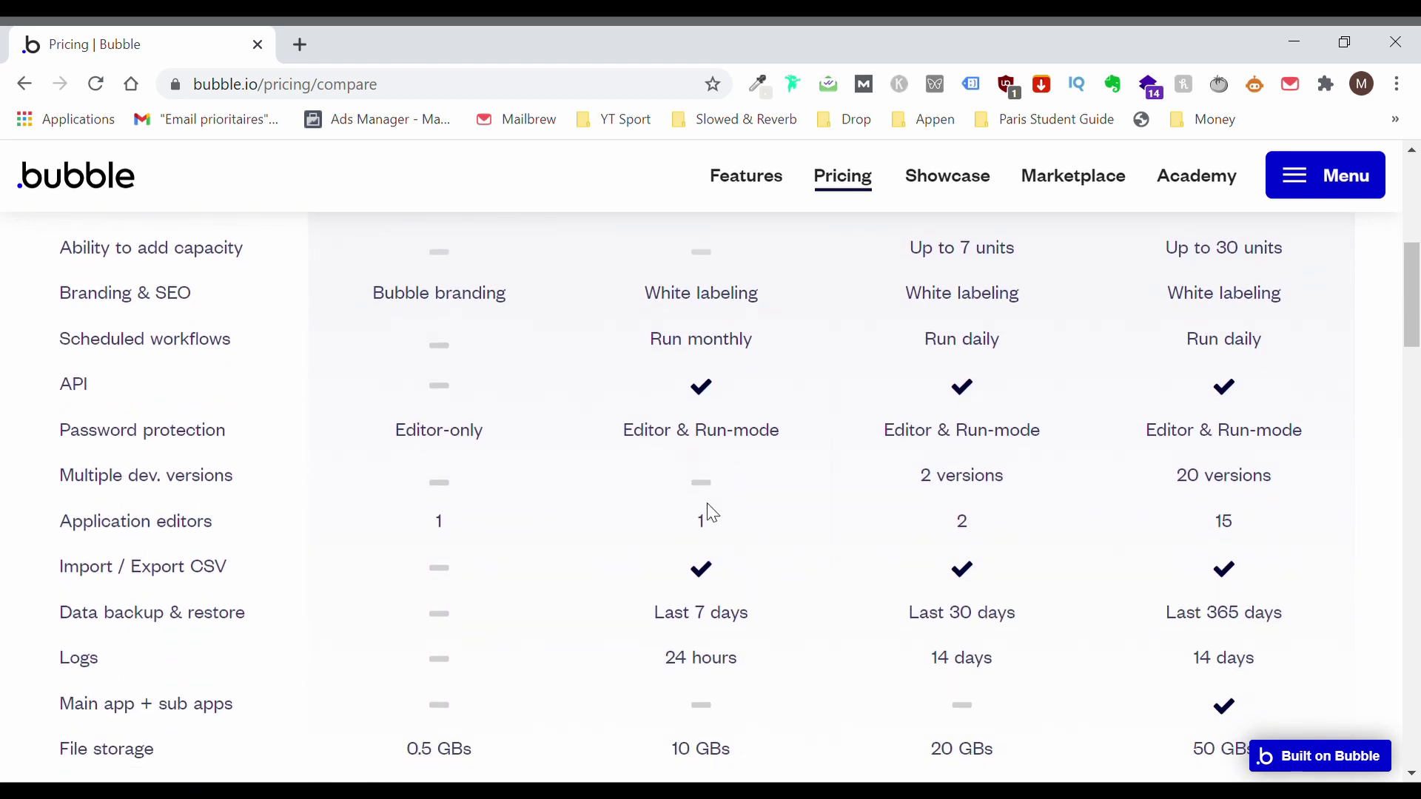
pyautogui.scroll(-5, 709, 509)
pyautogui.scroll(1, 962, 444)
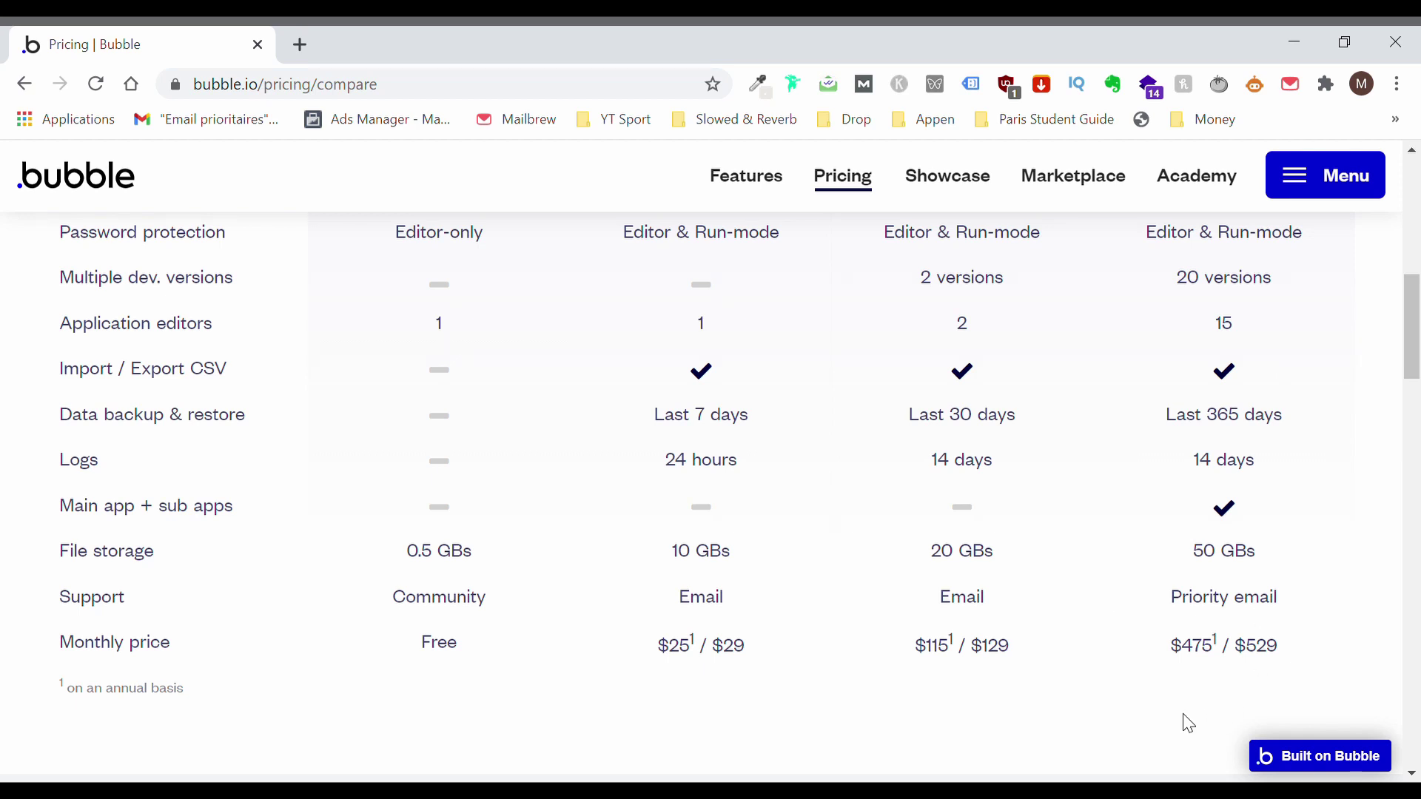
pyautogui.scroll(-3, 1189, 724)
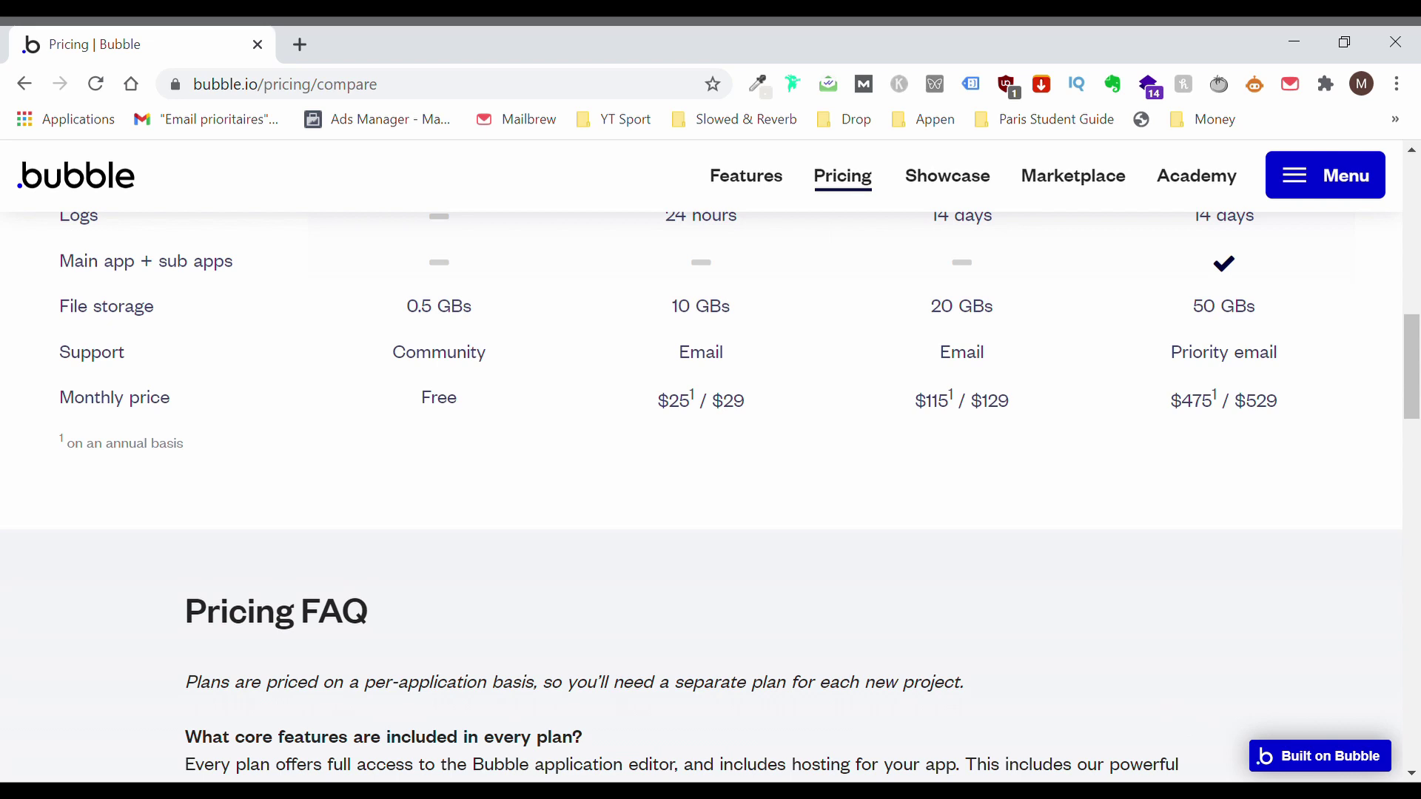
pyautogui.tripleClick(490, 700)
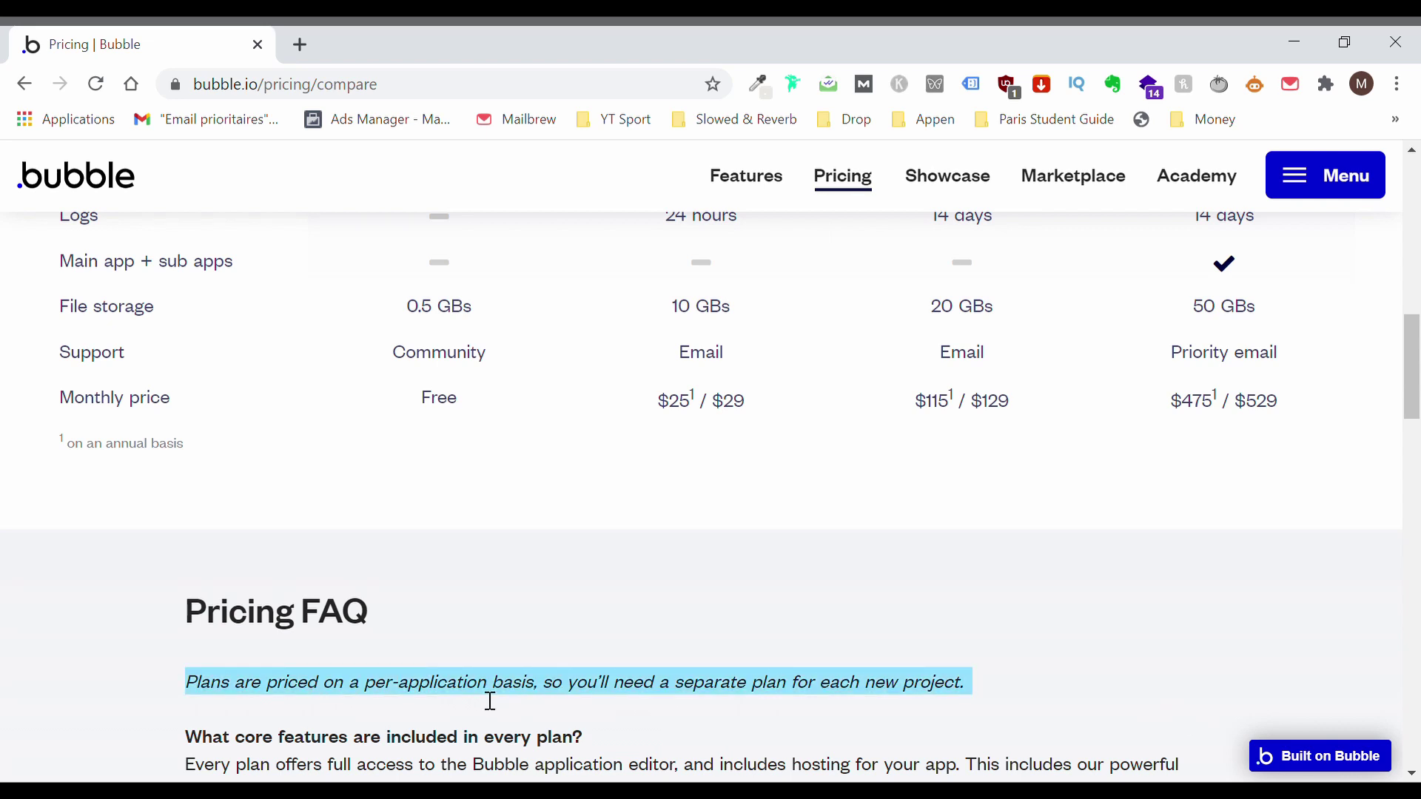